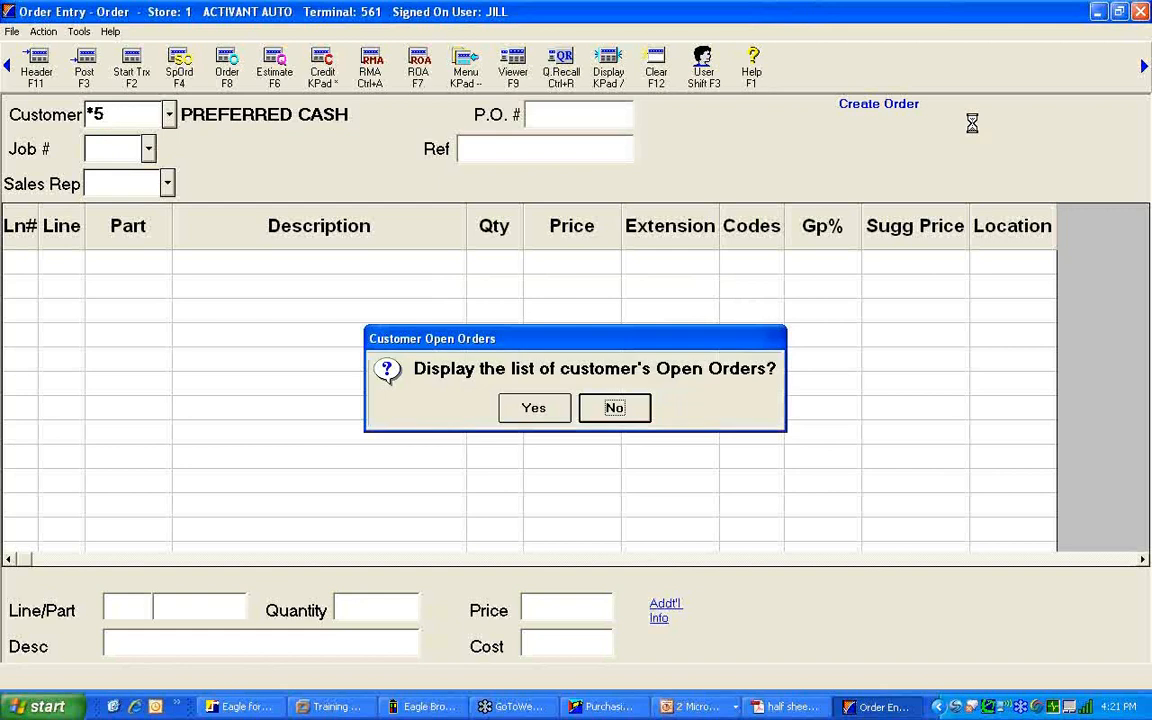
Step: Skip the open orders list and add part G060113 with quantity 1 to the preferred cash customer's order
key("Return")
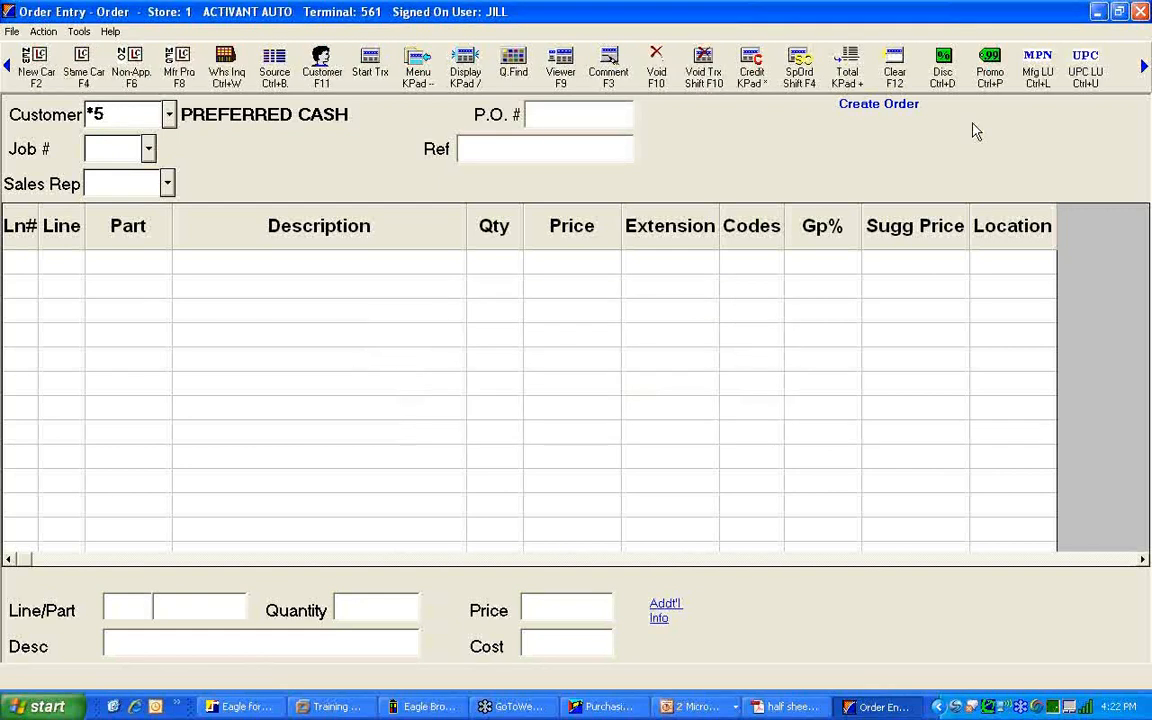
type("G060113")
key("Return")
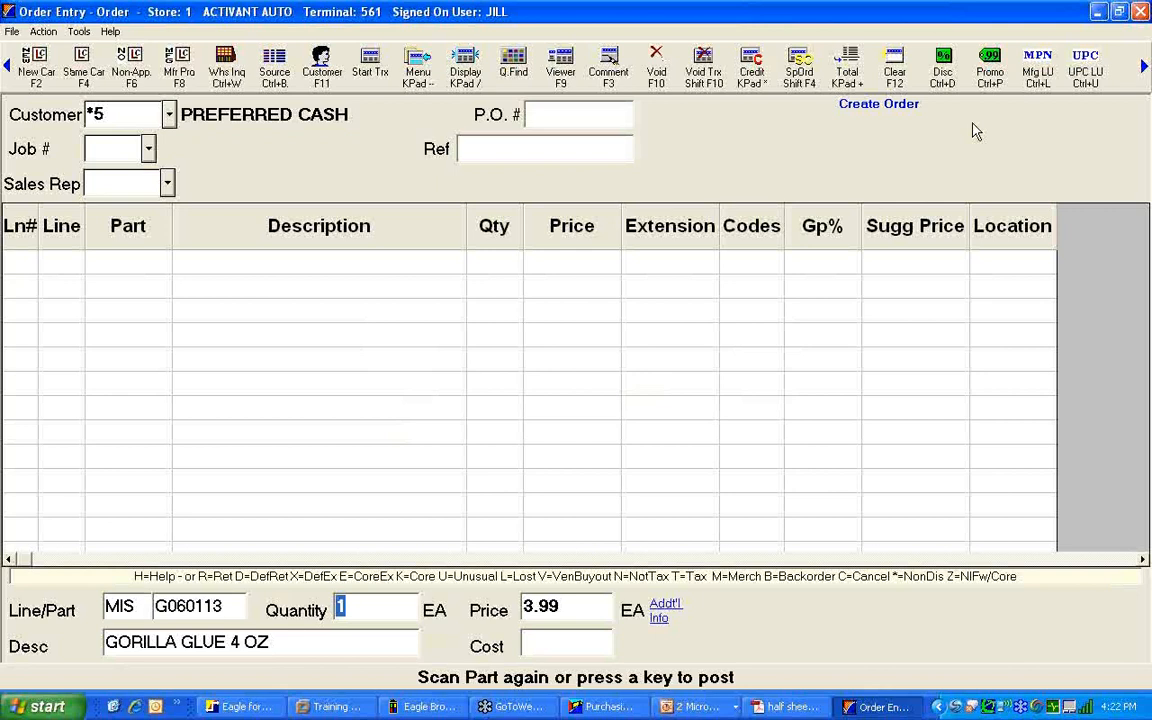
type("5")
type("1")
key("Return")
Step: Total the order with the default cash customer information and tender 4.30 in cash
key("KP_Add")
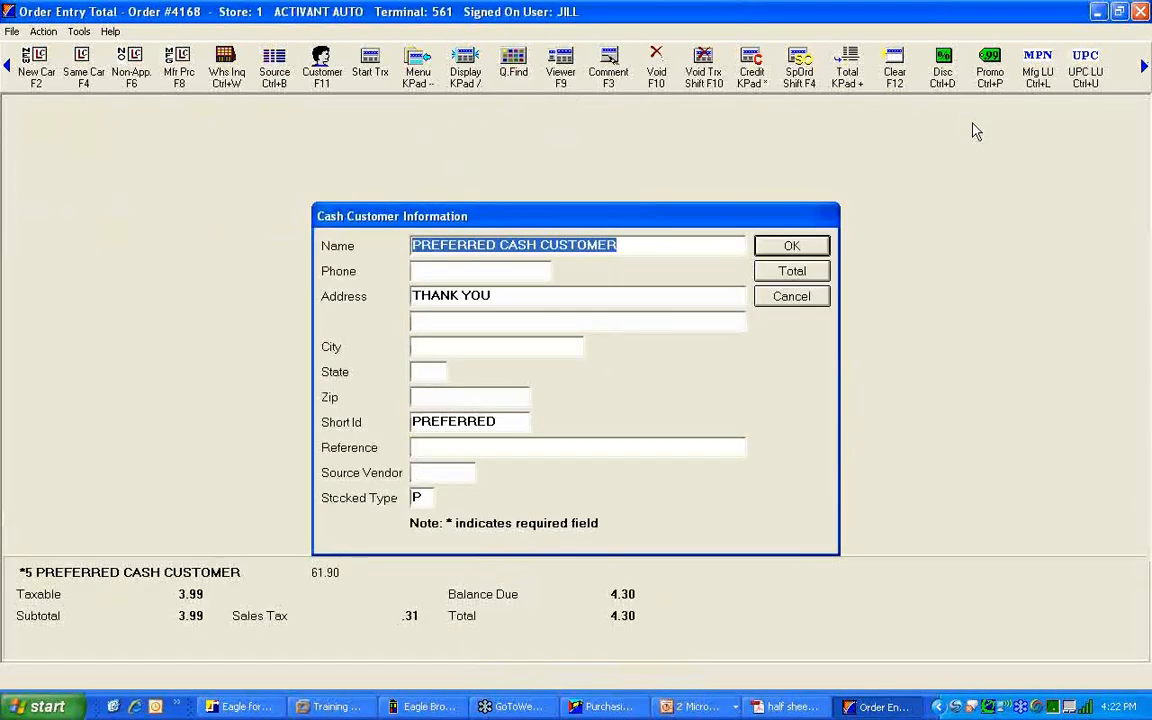
key("Return")
type("4.")
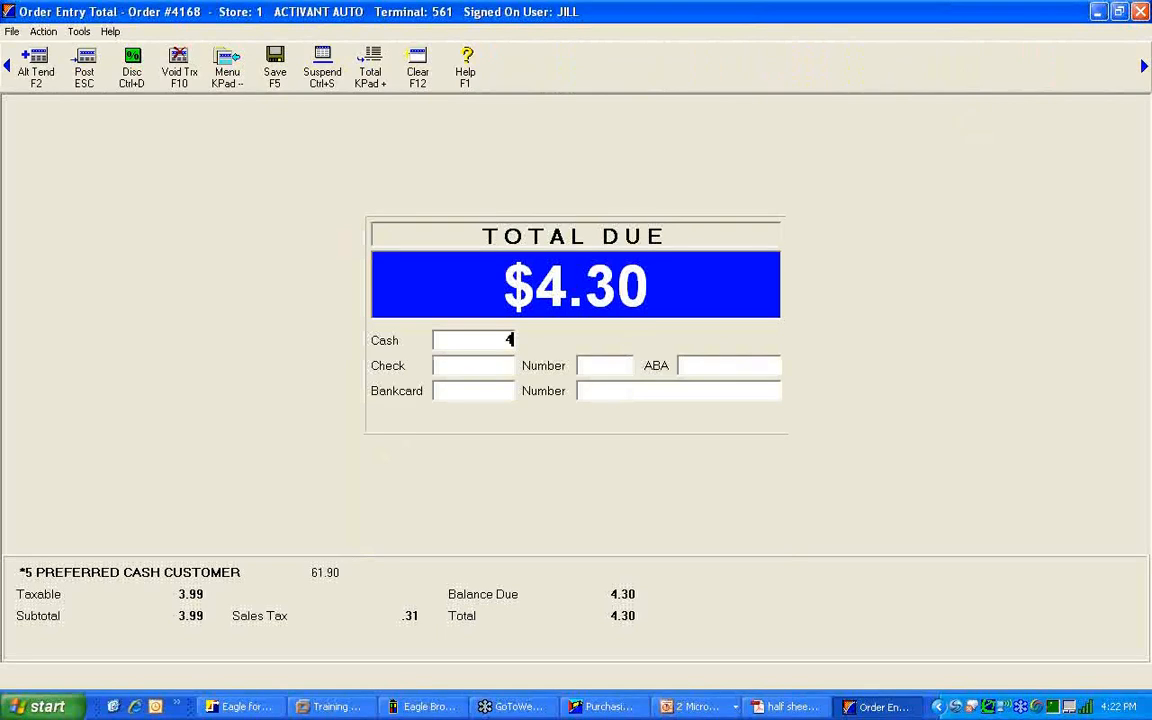
type("30")
key("Return")
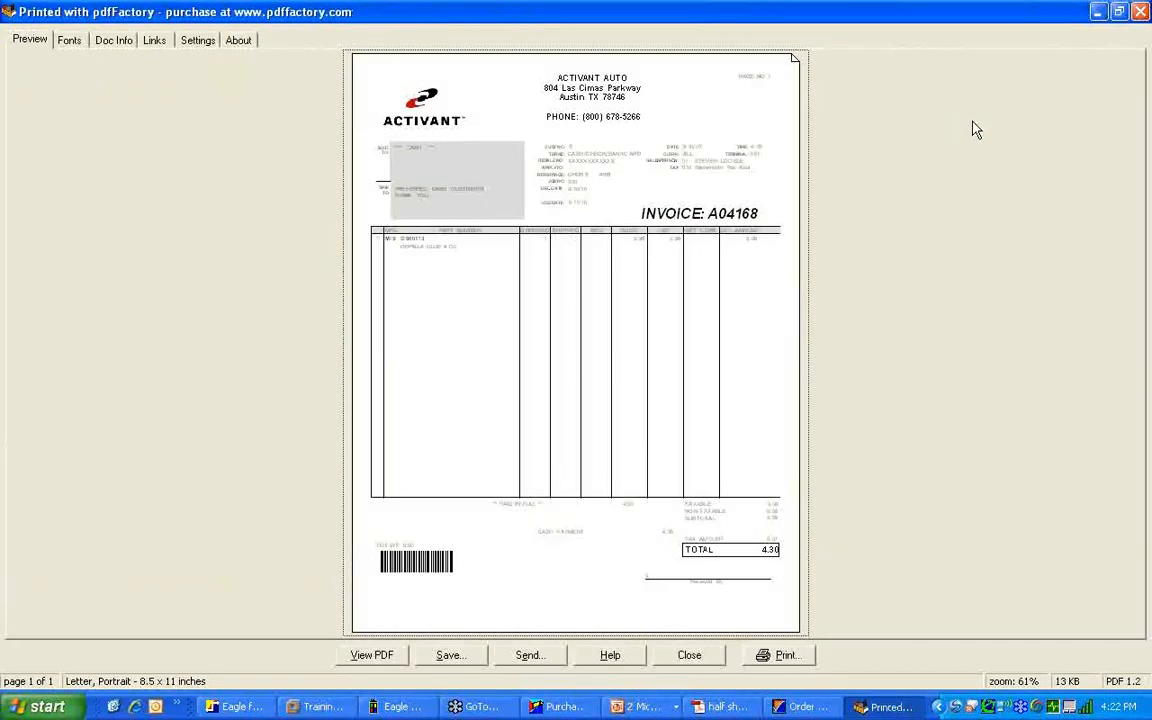
Step: Zoom the invoice preview to 100% and review it from the top of the page
right_click(777, 307)
mouse_move(798, 316)
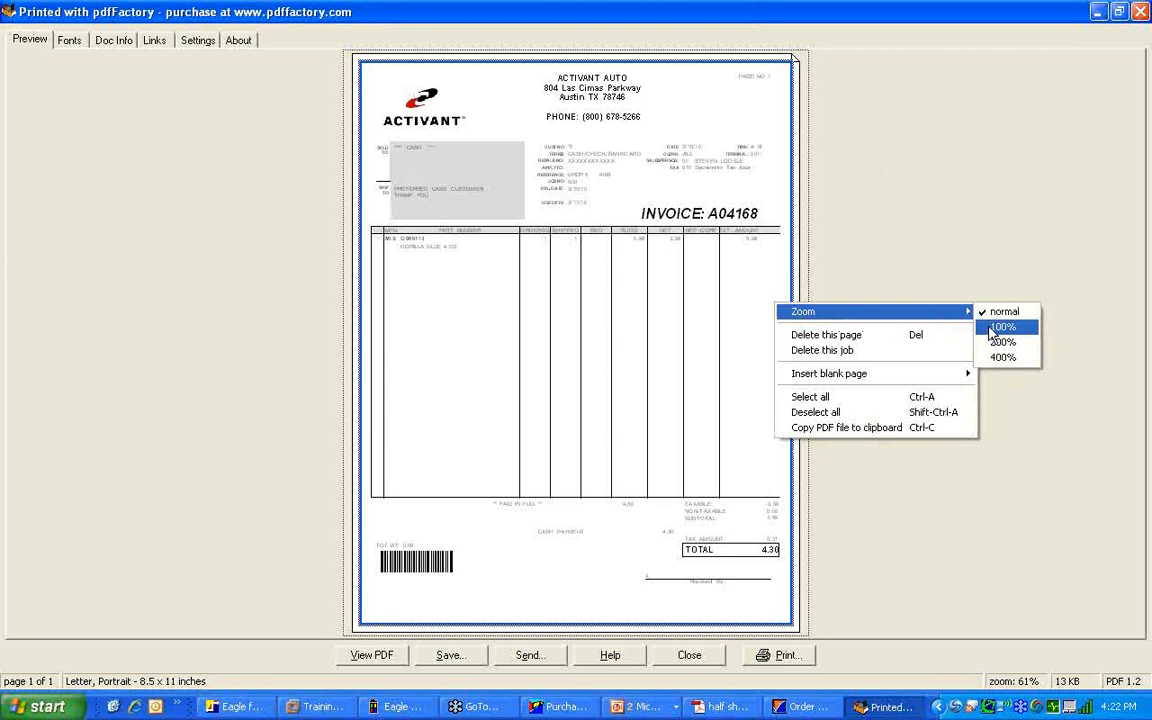
left_click(1001, 327)
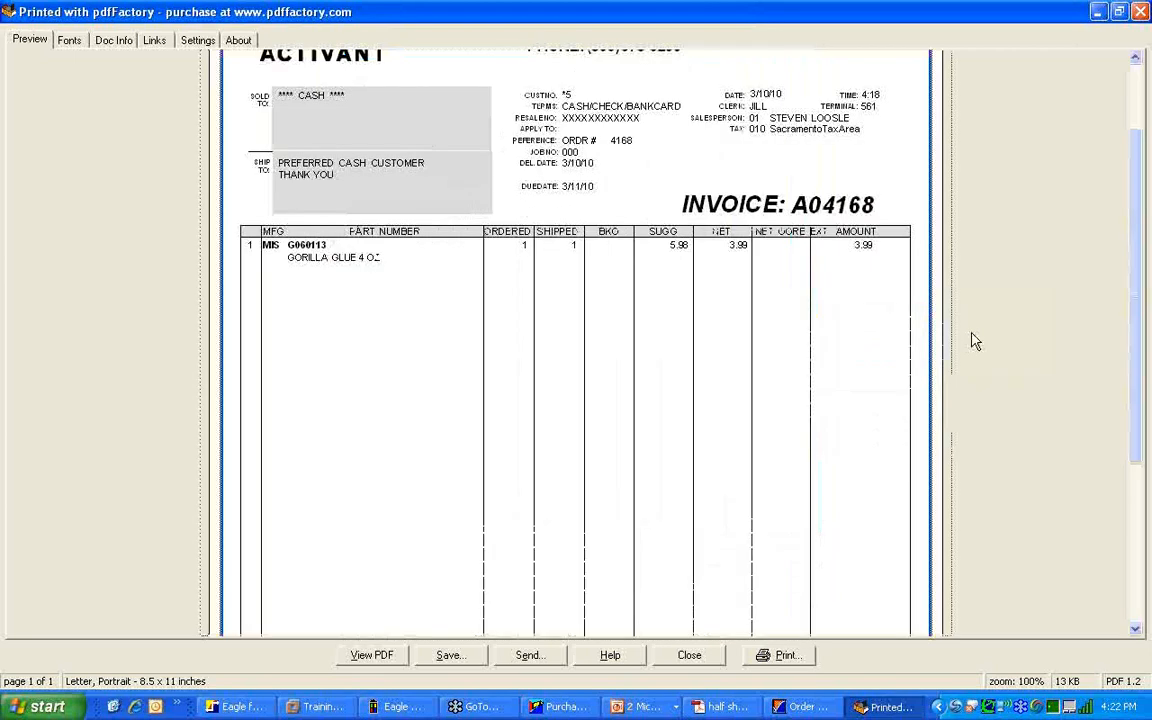
scroll(975, 342, "up", 3)
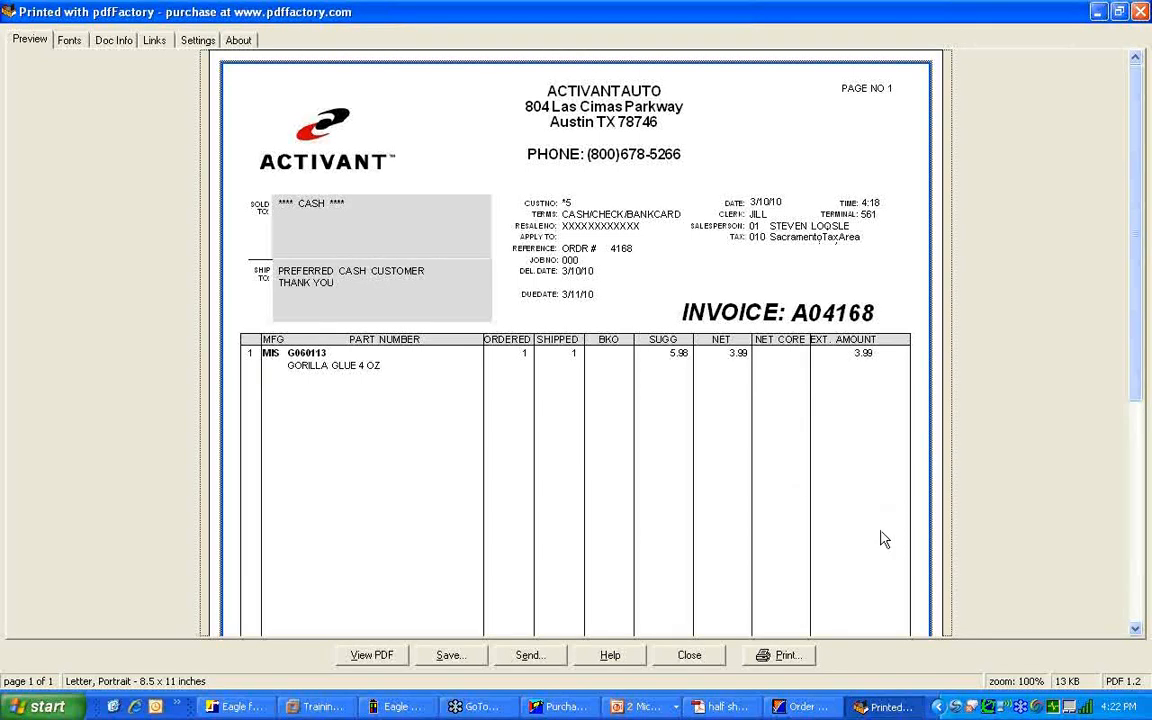
Step: Switch to the half sheet invoice PDF in Adobe Reader, examine it maximized, and close it along with the invoice preview
left_click(718, 709)
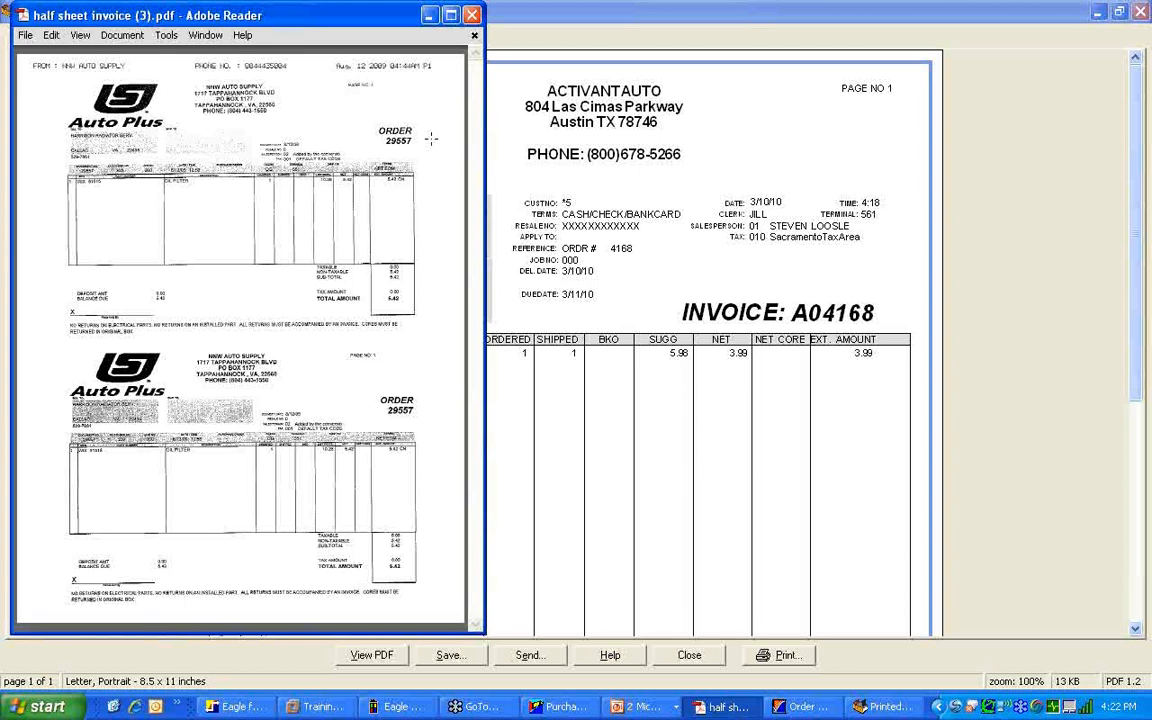
left_click(451, 16)
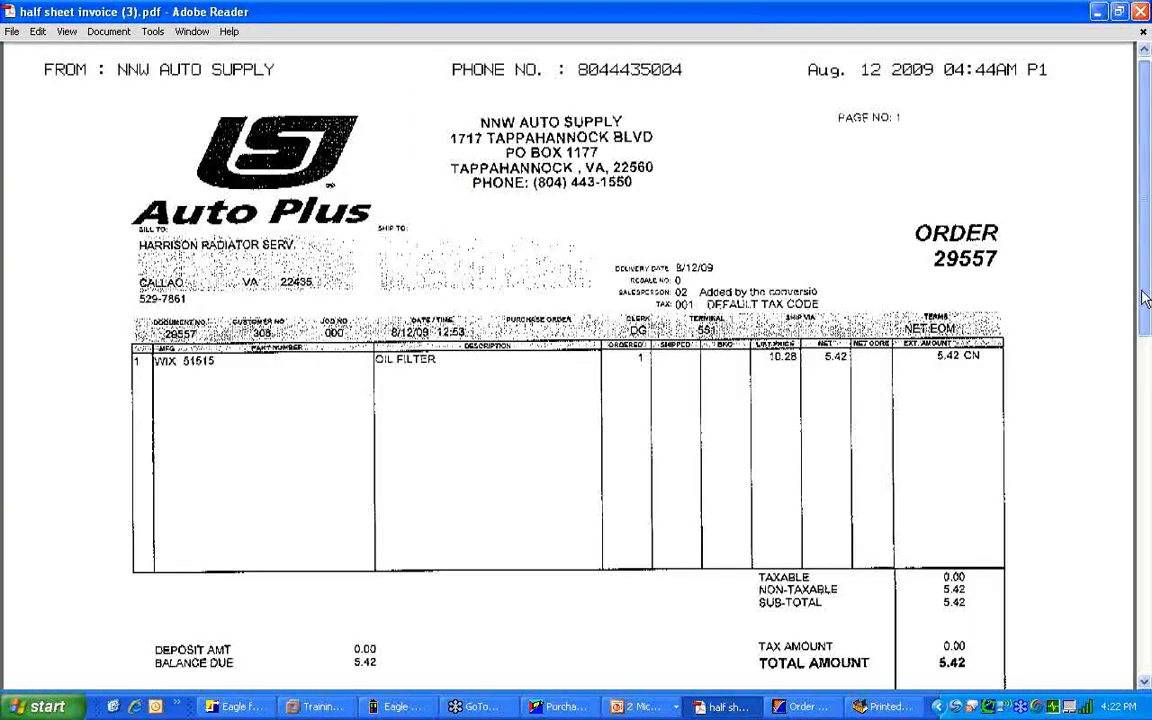
left_click(1139, 12)
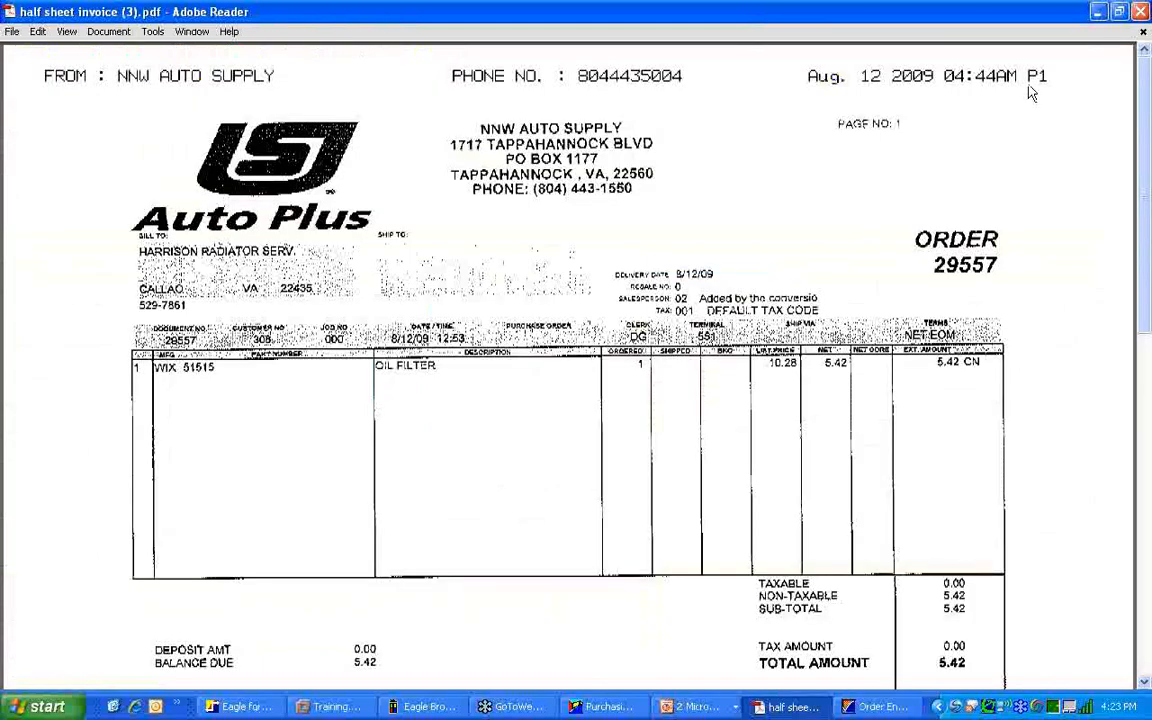
left_click(1140, 12)
key("Return")
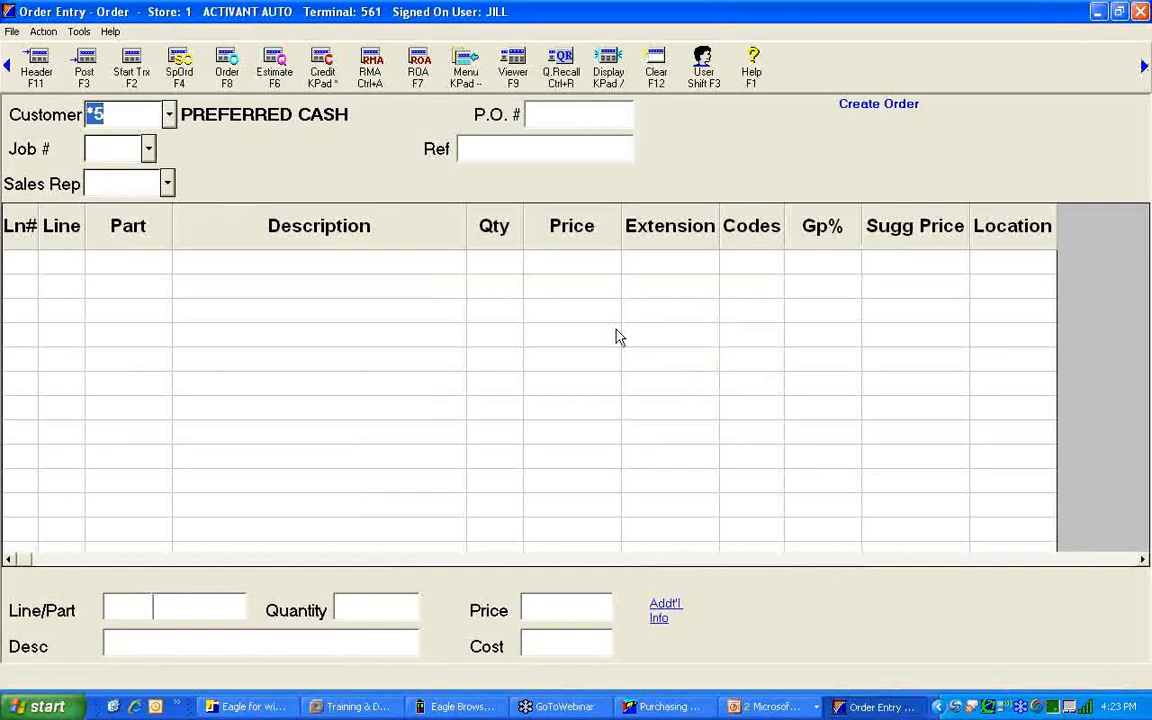
Step: Look up Tom's Auto Service by sort name instead of customer number, and clear the lookup
type("1000")
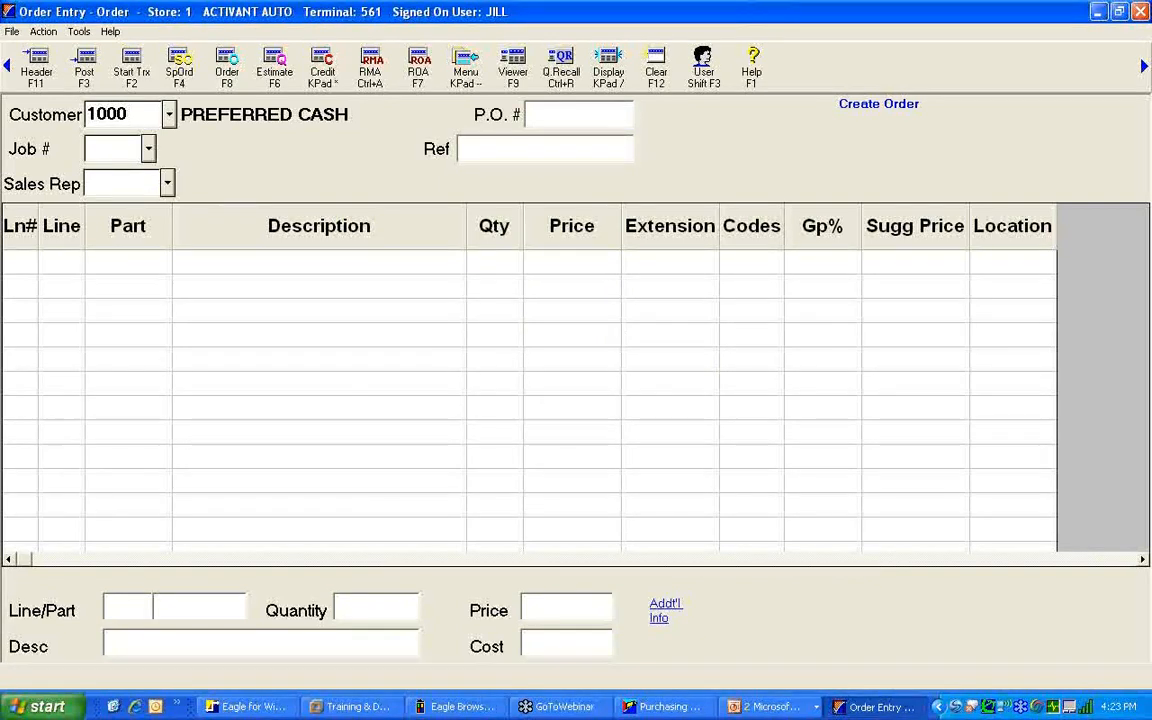
key("BackSpace")
key("BackSpace")
key("BackSpace")
key("BackSpace")
type("TOM")
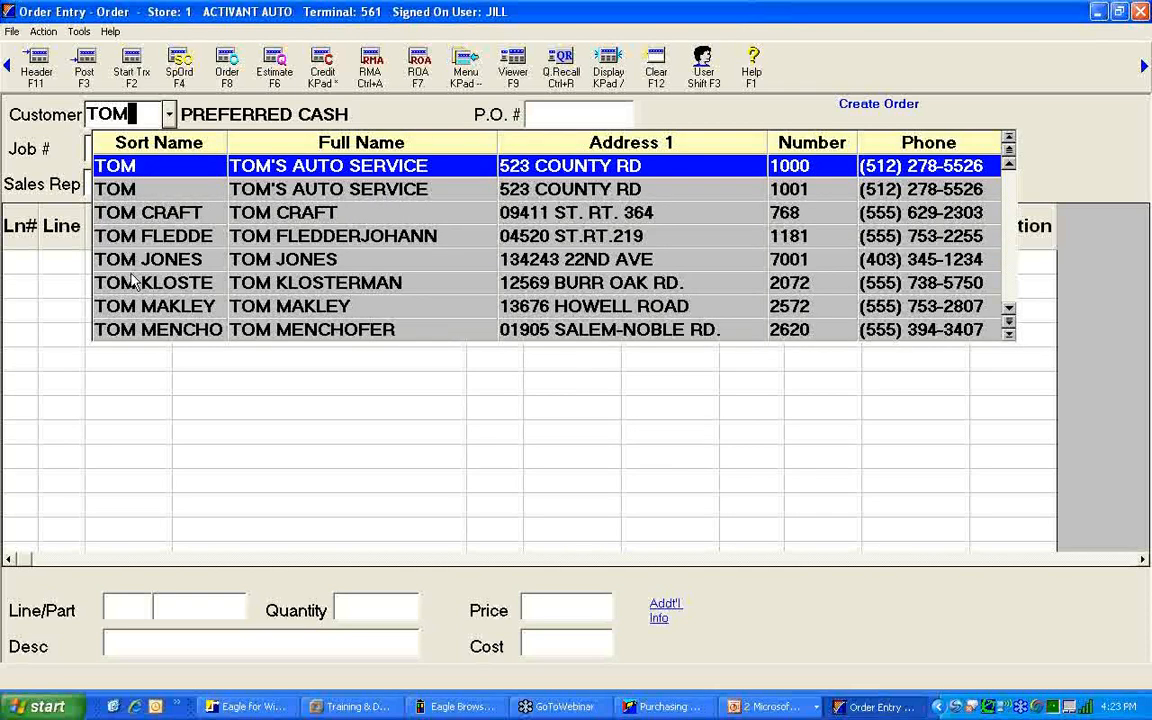
key("Escape")
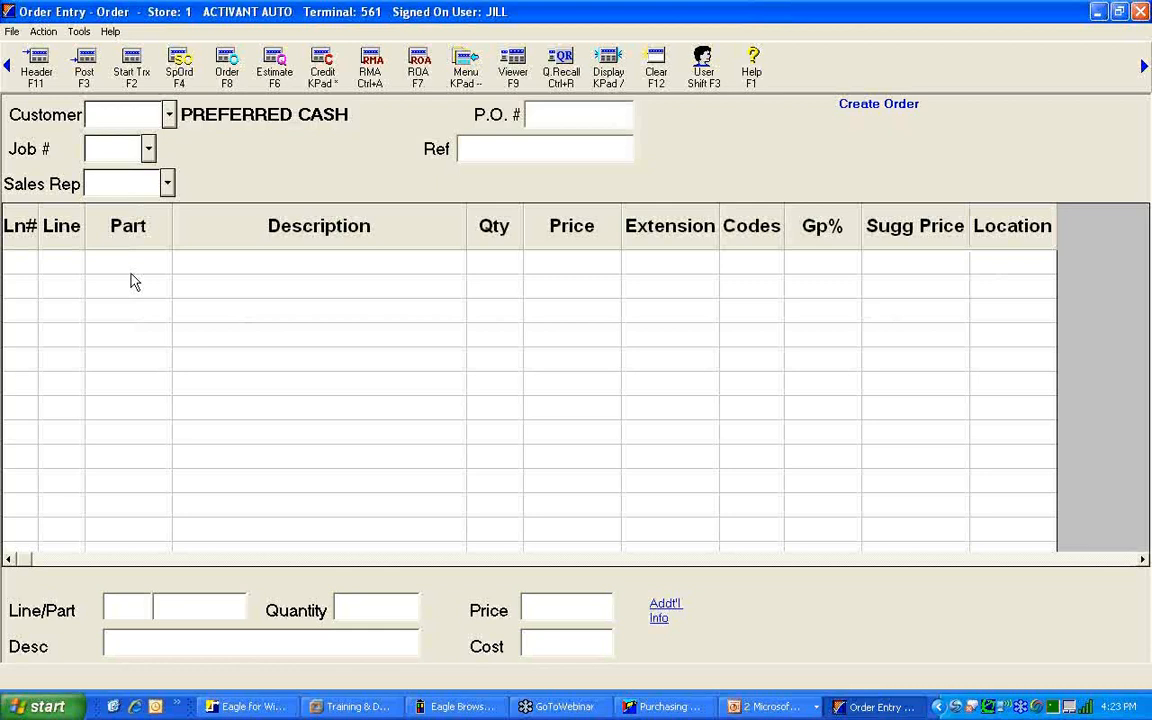
Step: Look up the customer by seven-digit phone number and clear the field
type("2785526")
key("Return")
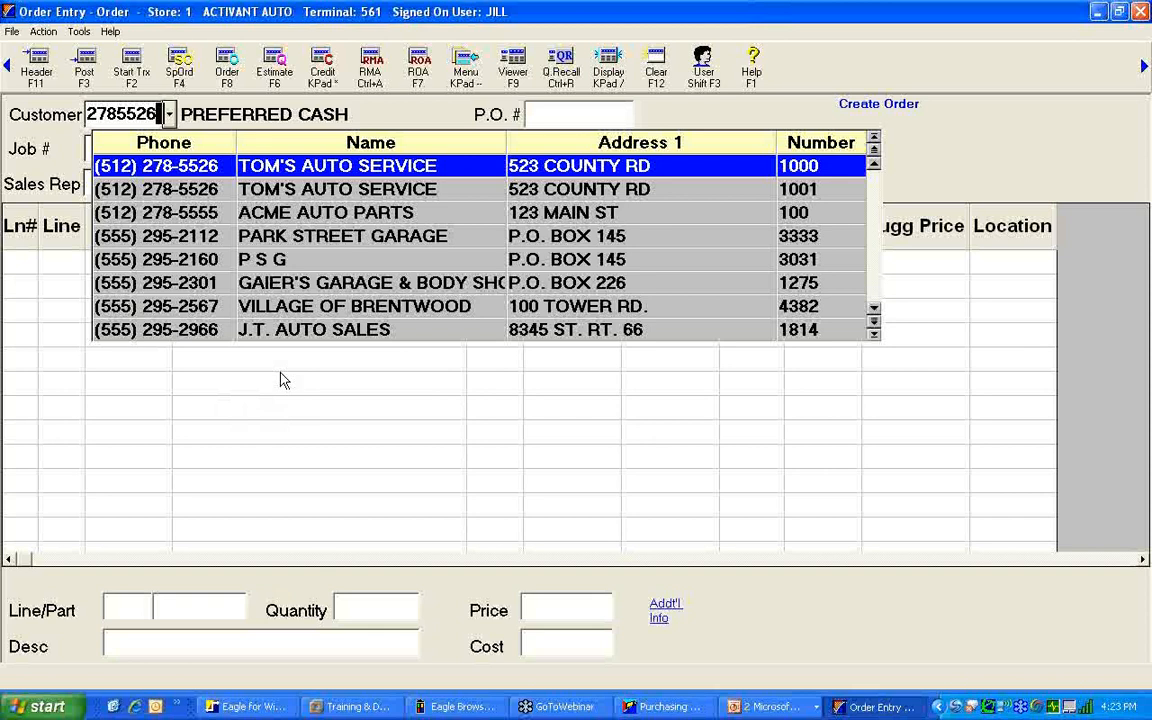
key("BackSpace")
key("BackSpace")
key("BackSpace")
key("BackSpace")
key("BackSpace")
key("BackSpace")
key("BackSpace")
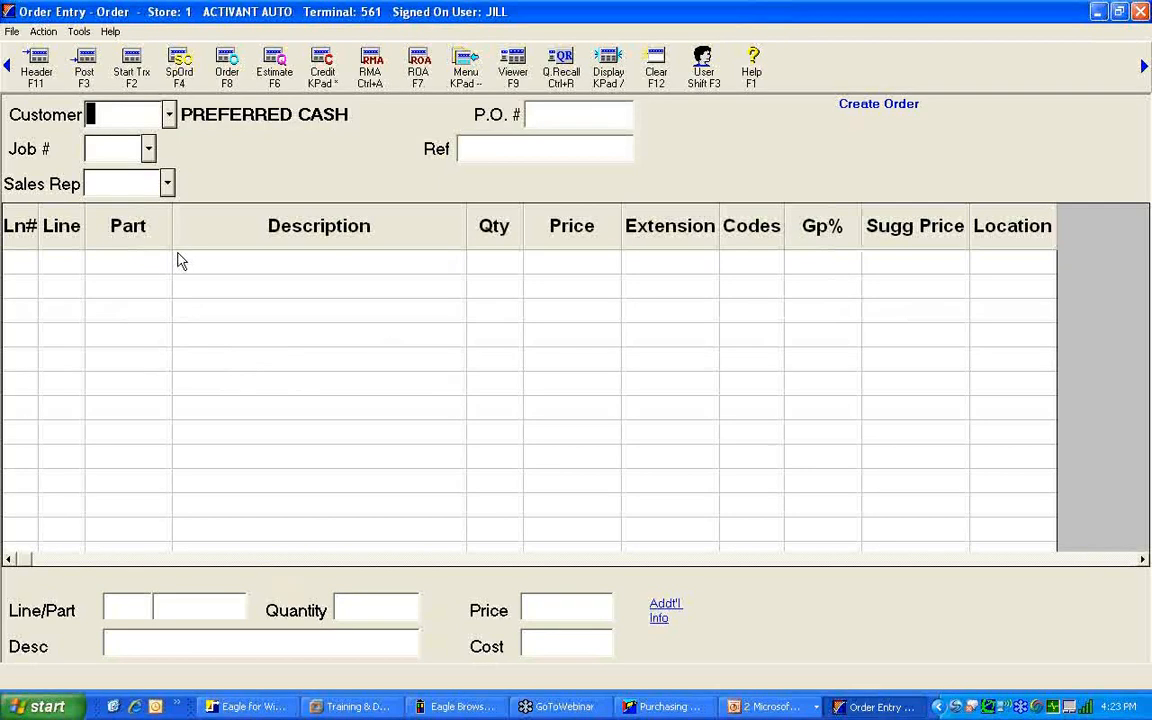
Step: Search for customers whose name contains WEST, using the semicolon lookup, and clear the field
type(";")
key("BackSpace")
type("W")
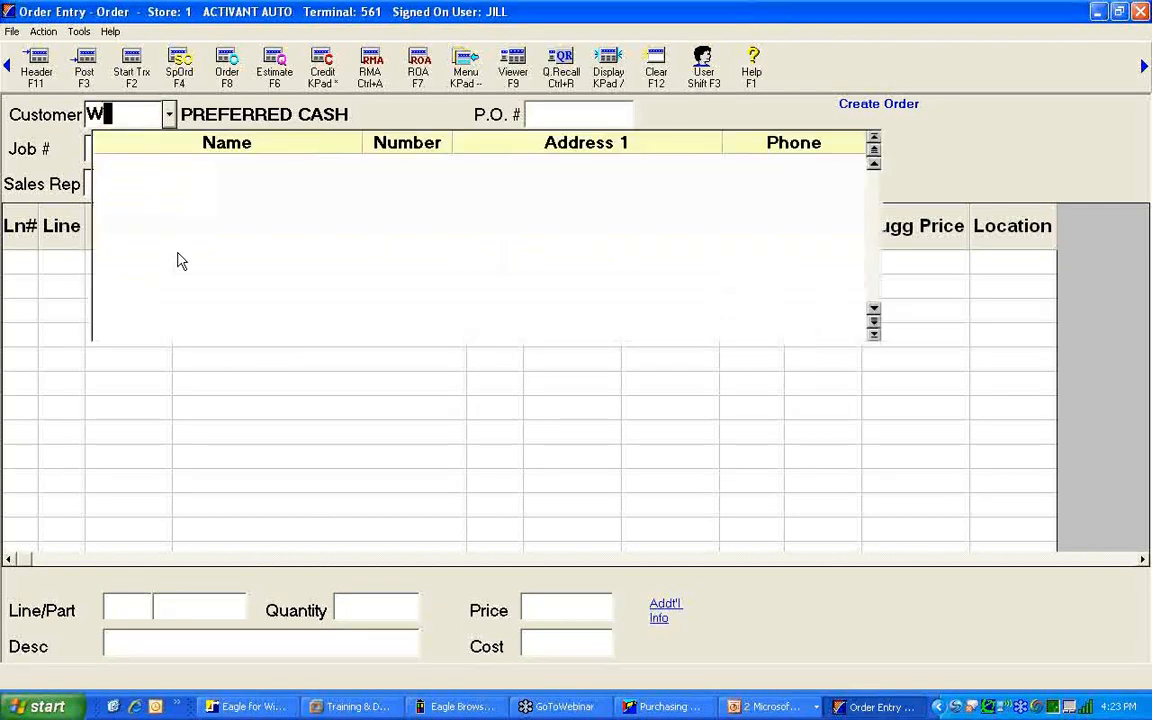
type("EST")
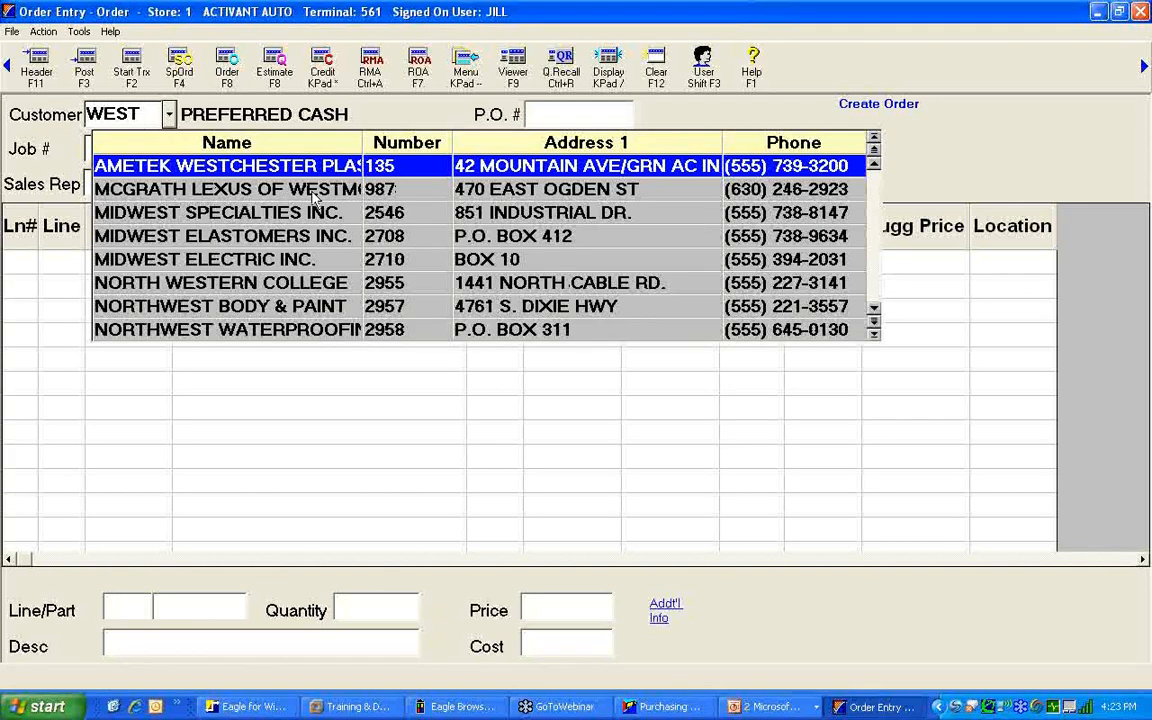
key("BackSpace")
key("BackSpace")
key("BackSpace")
key("BackSpace")
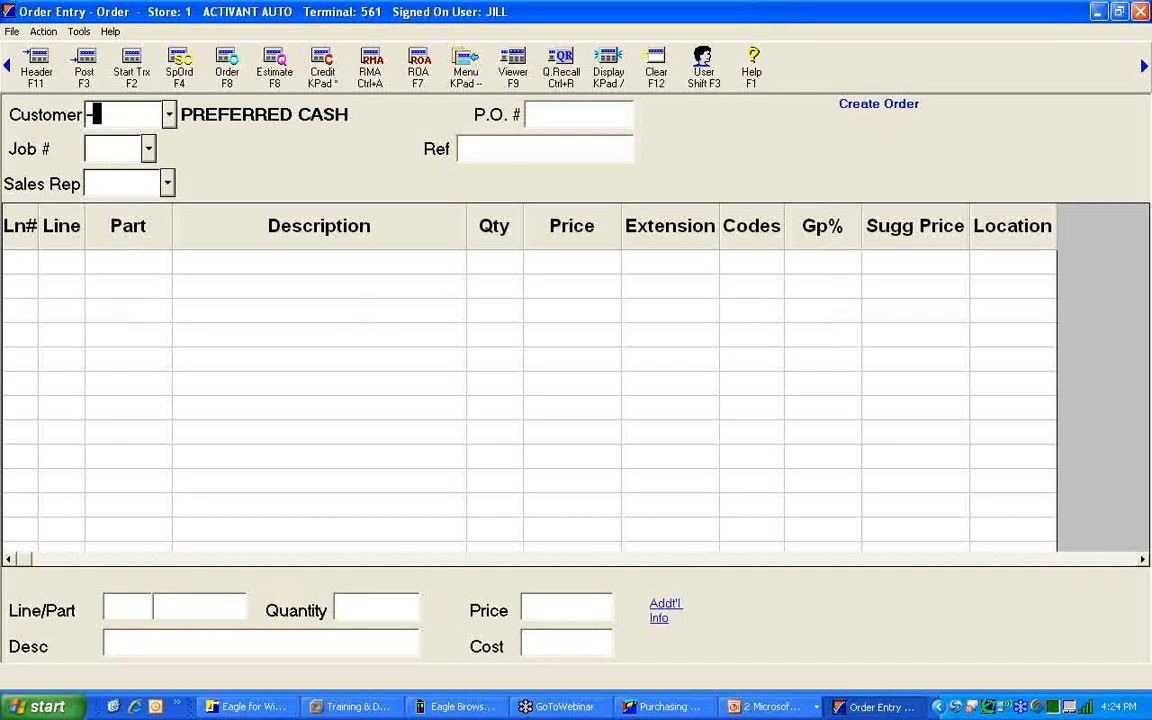
Step: Search for customers whose phone number contains 234 and cancel the lookup
type("2")
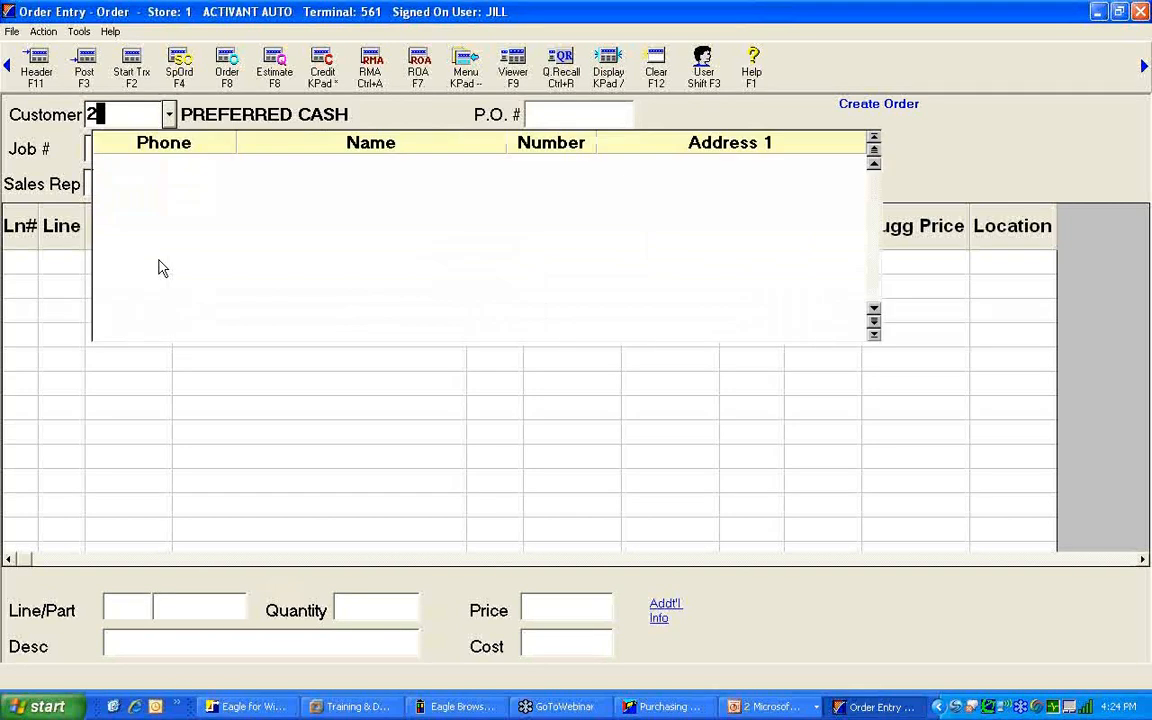
type("34")
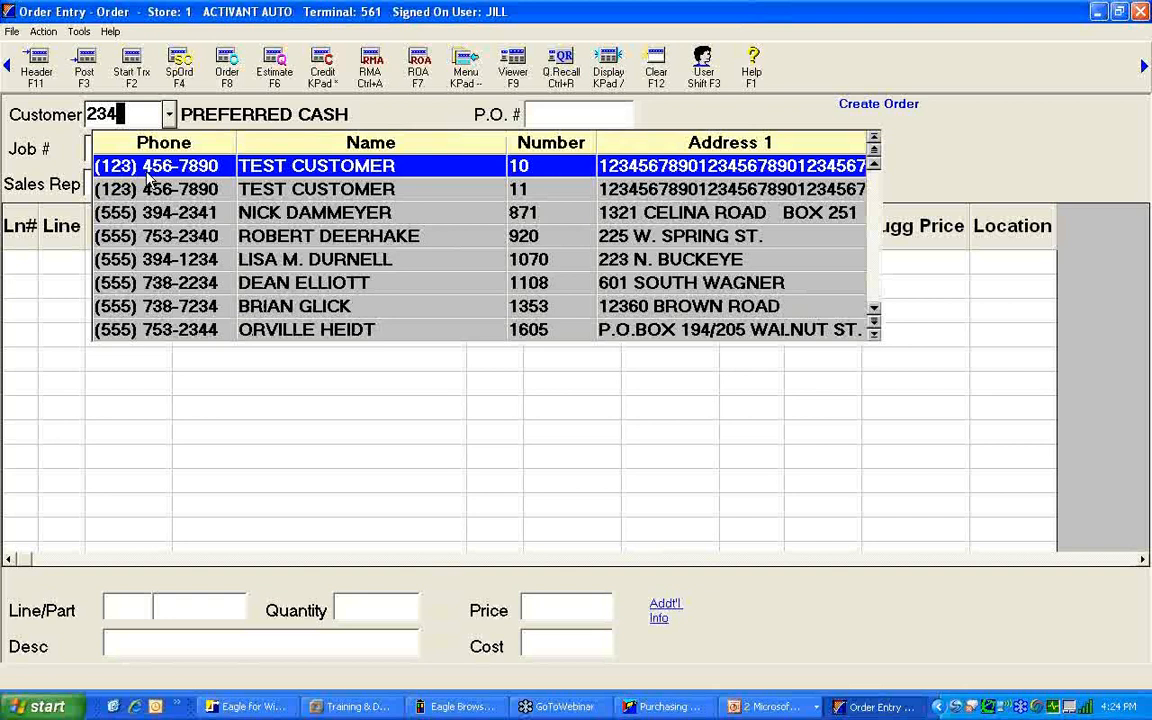
key("Escape")
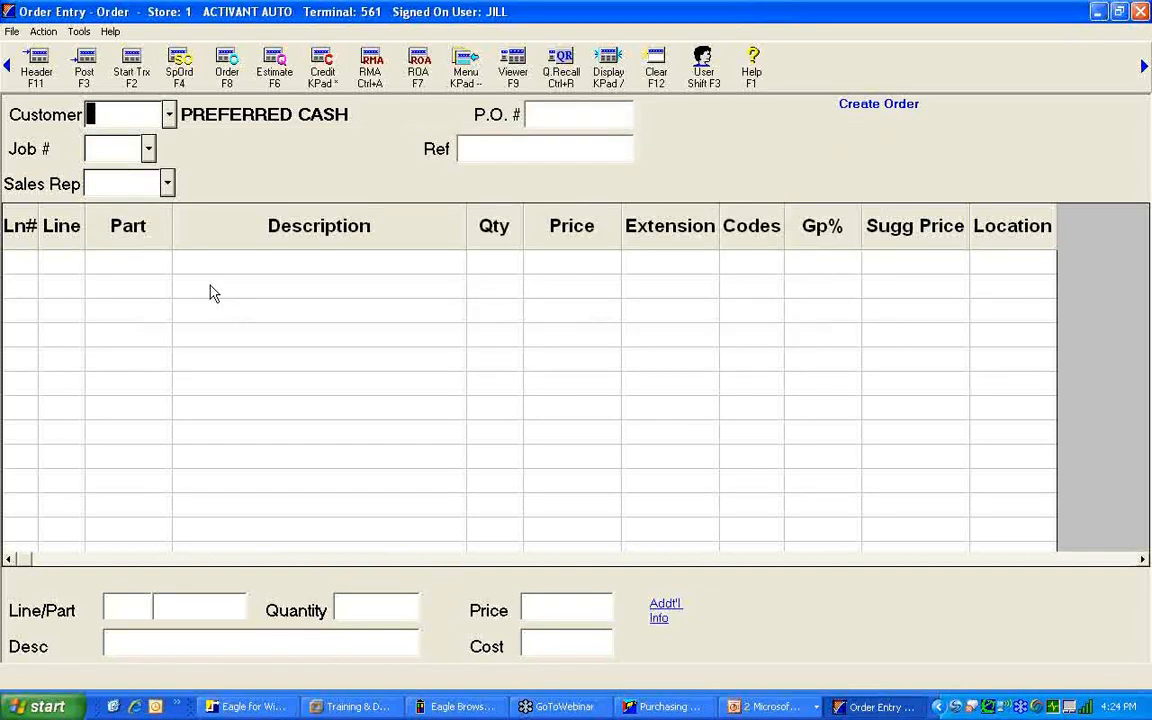
Step: Search for customers by part of an e-mail address, using the @ lookup, and cancel it
type("@")
type("JI")
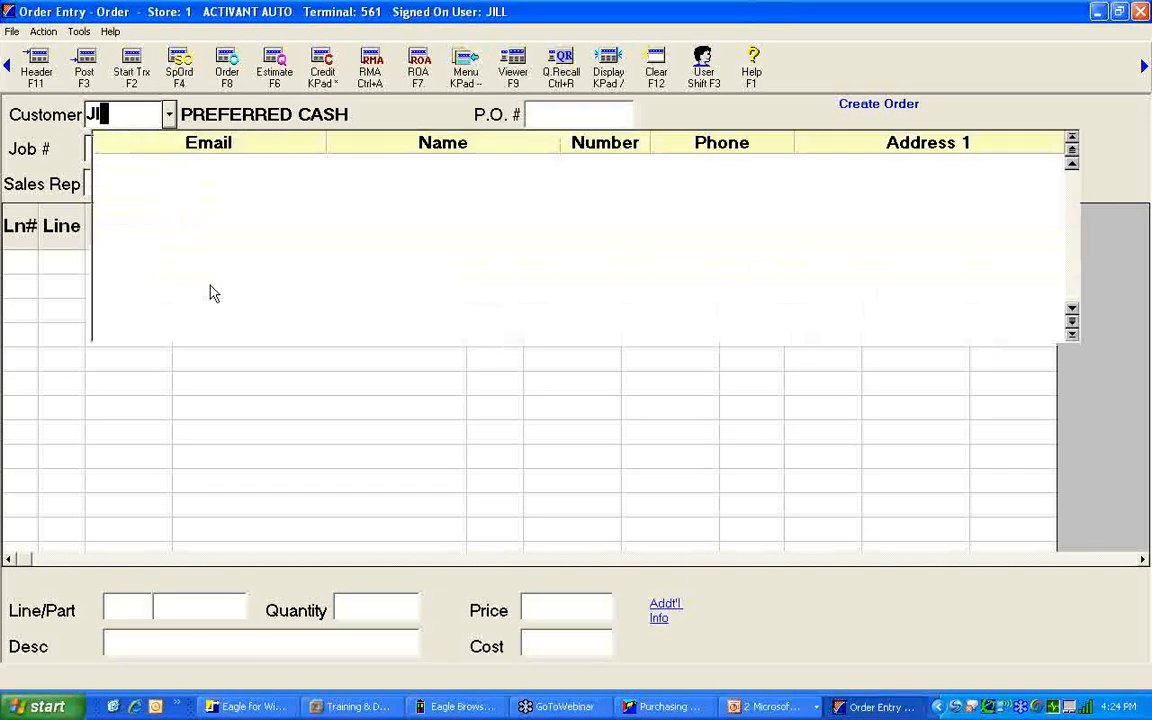
type("L")
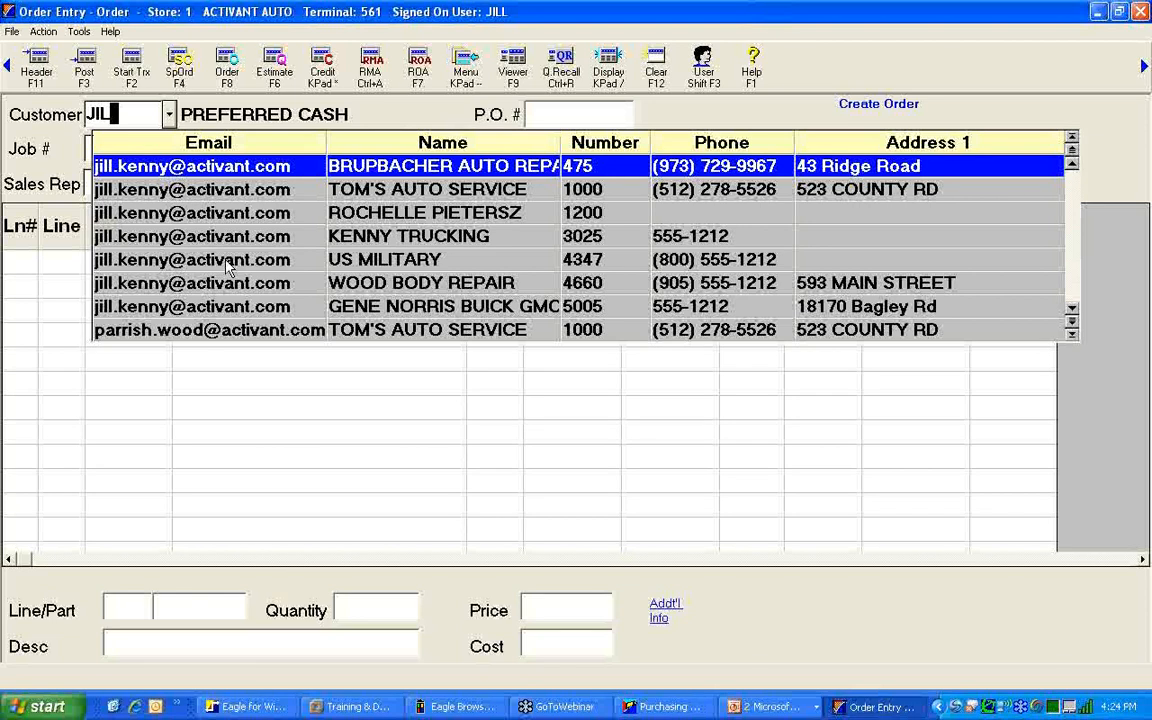
key("Escape")
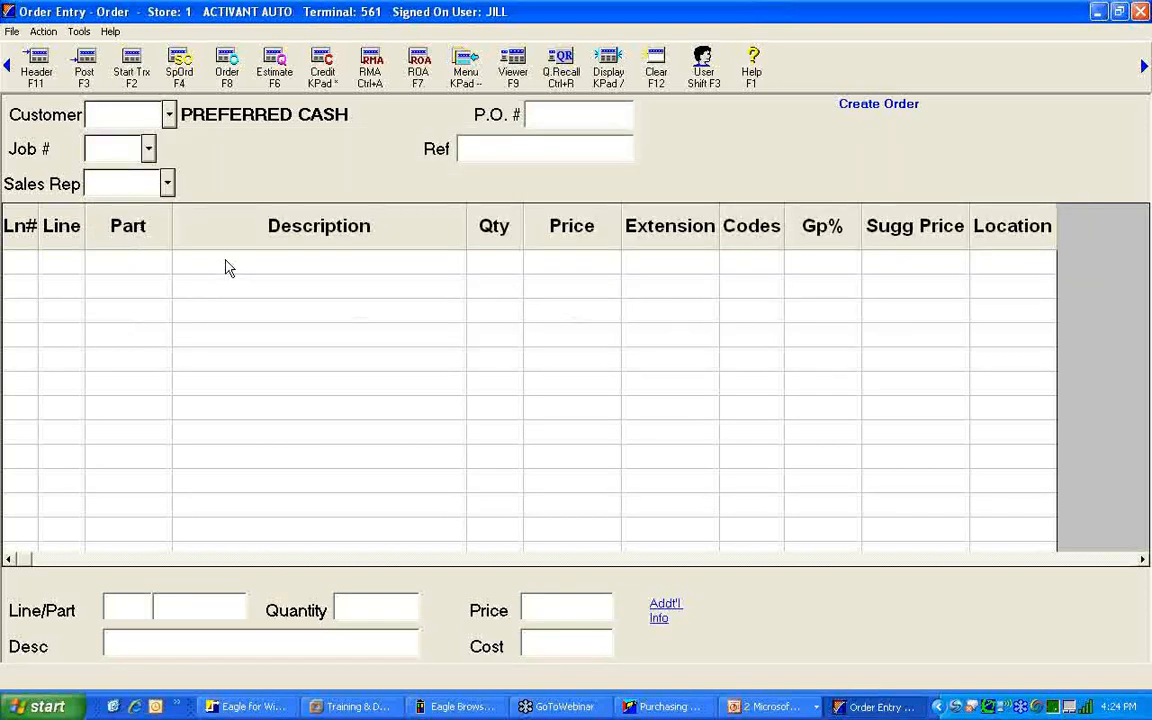
Step: Start an order for Tom's Auto Service by customer number without listing open orders, and choose a person authorized to charge
type("1000")
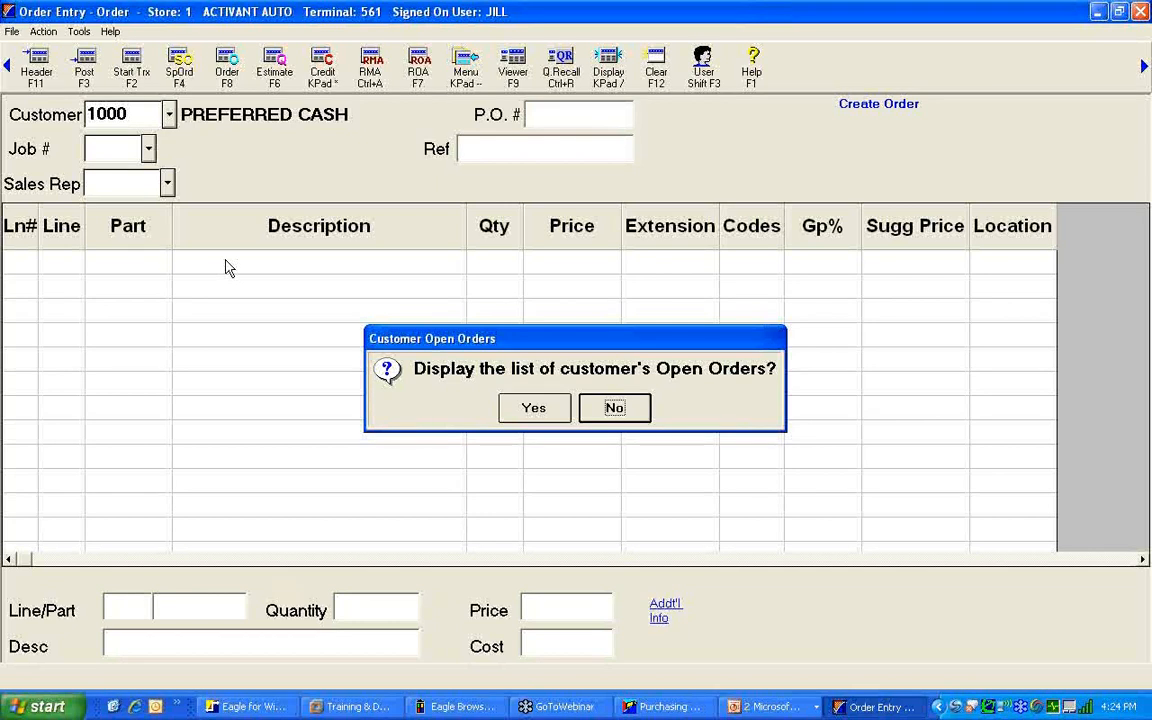
key("Return")
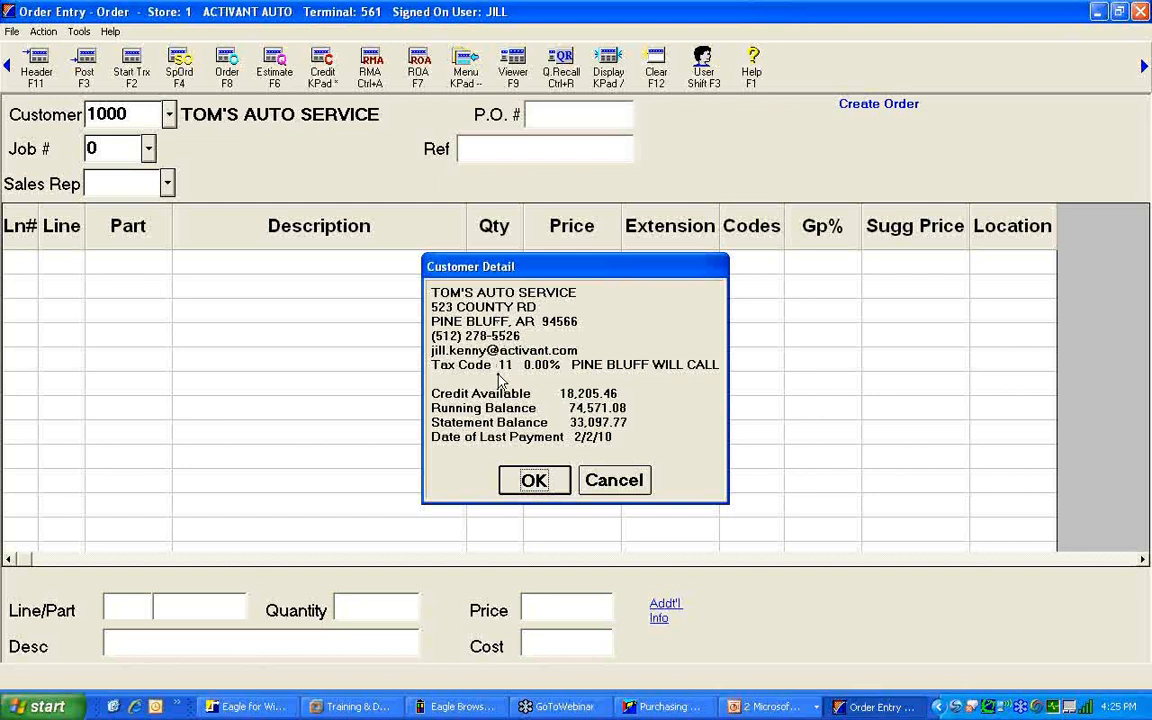
key("Return")
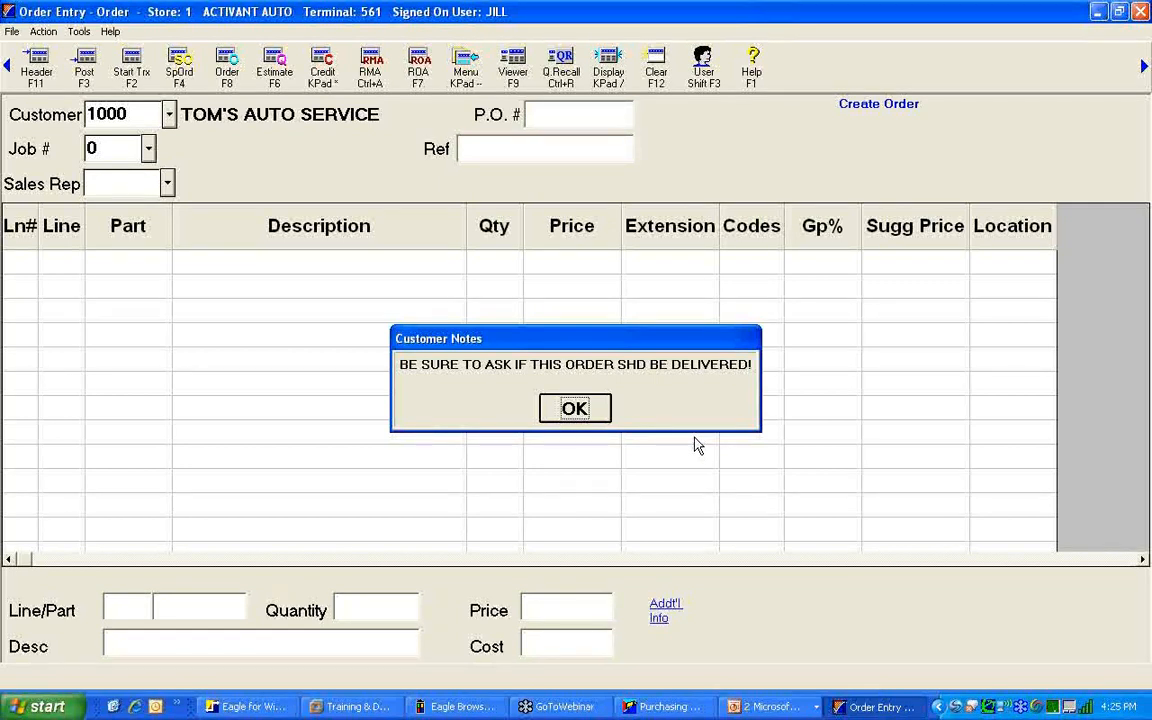
key("Return")
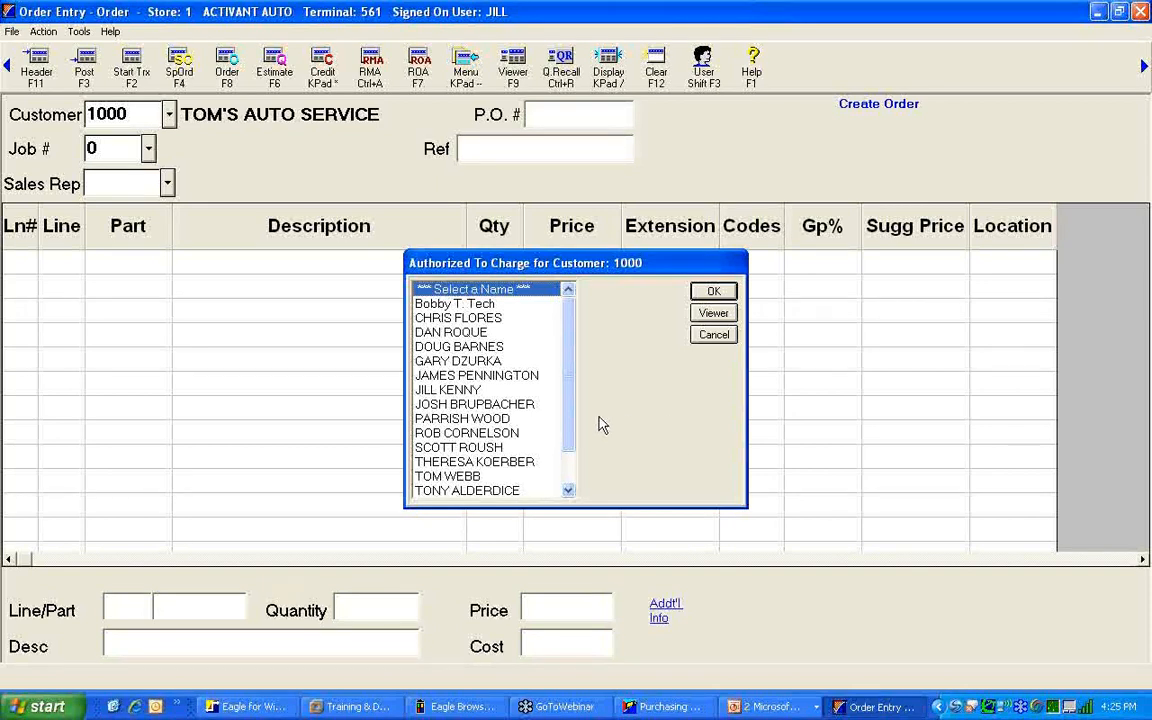
left_click(472, 376)
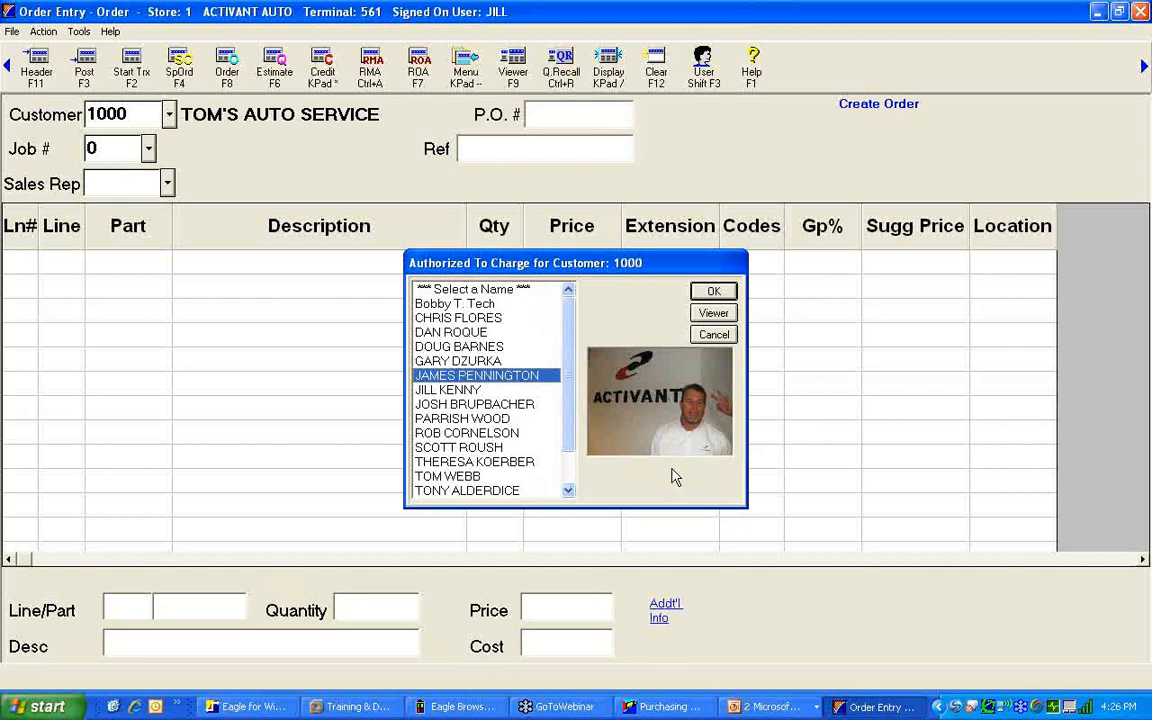
left_click(714, 292)
Step: Enter part 51515 on the order and select the WIX filter from the matching parts
type("51515")
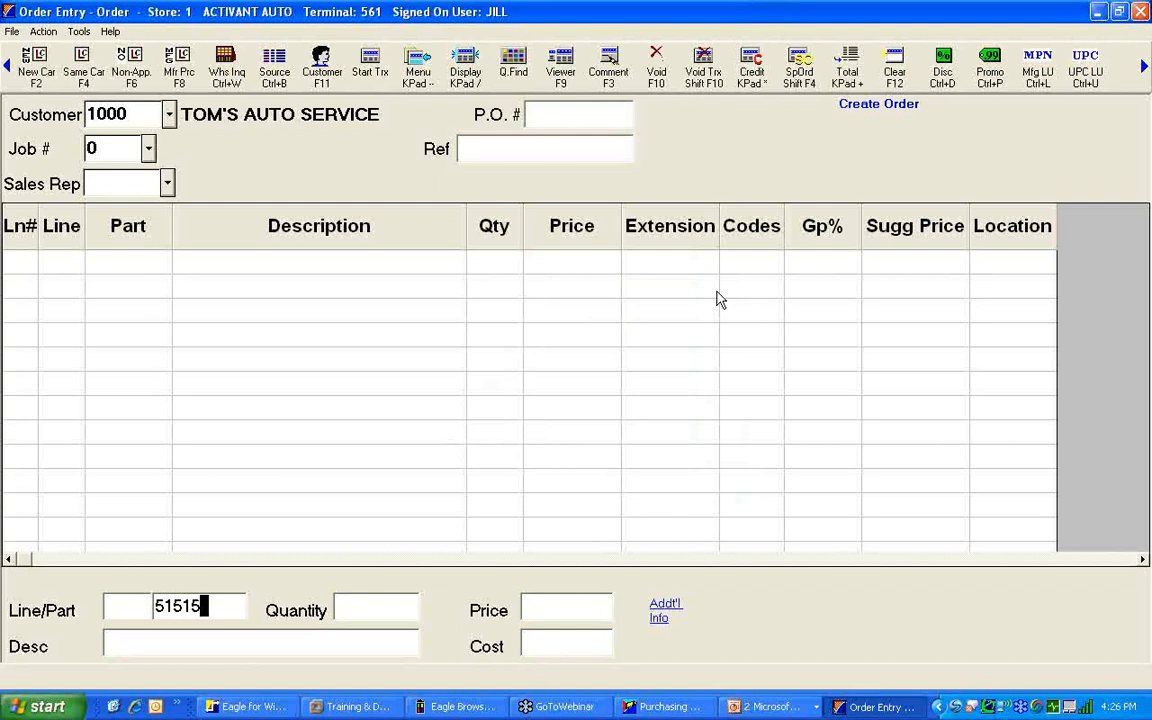
key("Return")
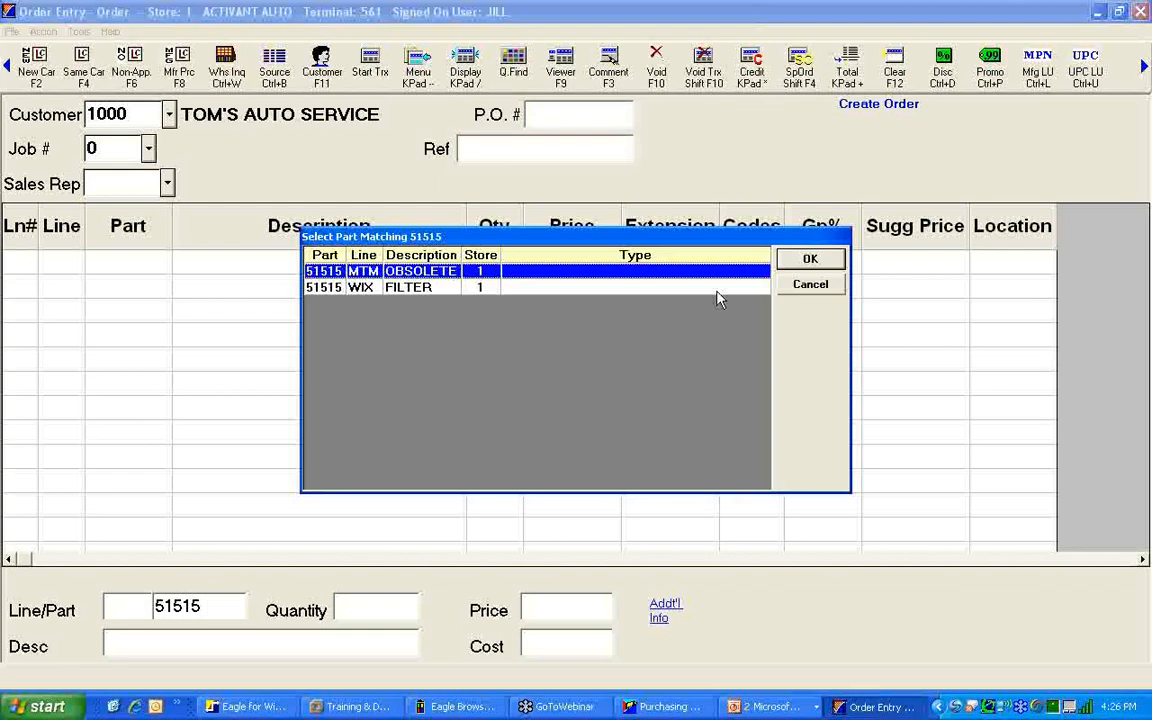
left_click(716, 292)
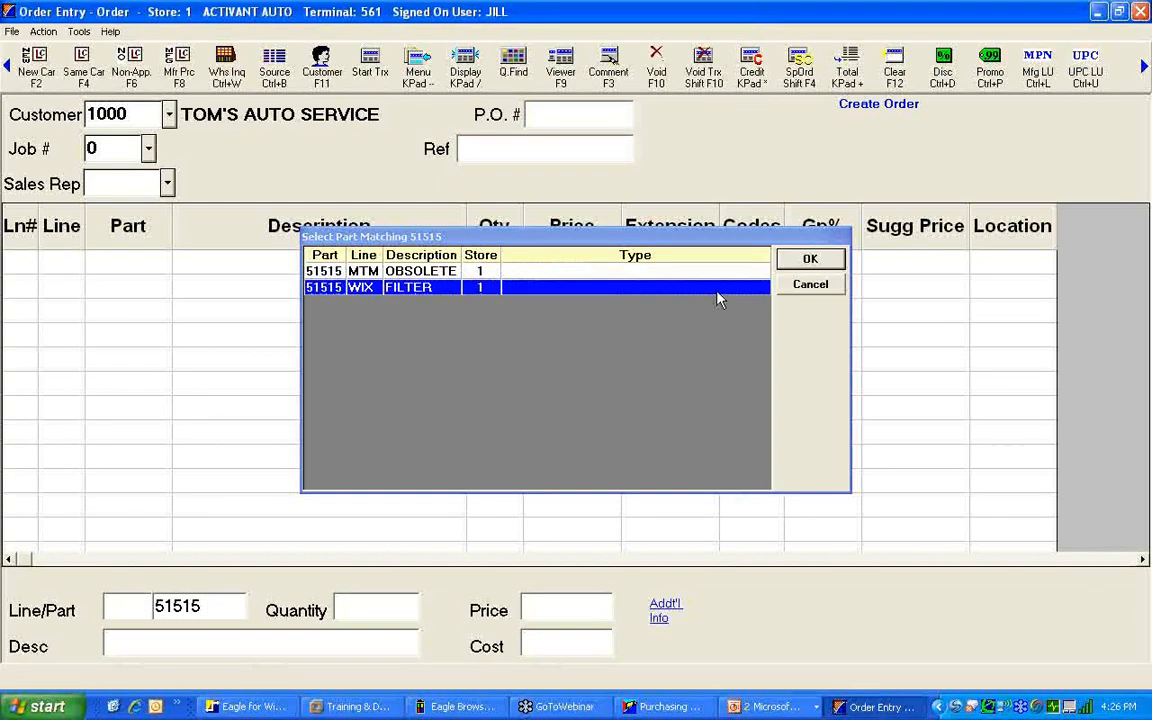
key("Return")
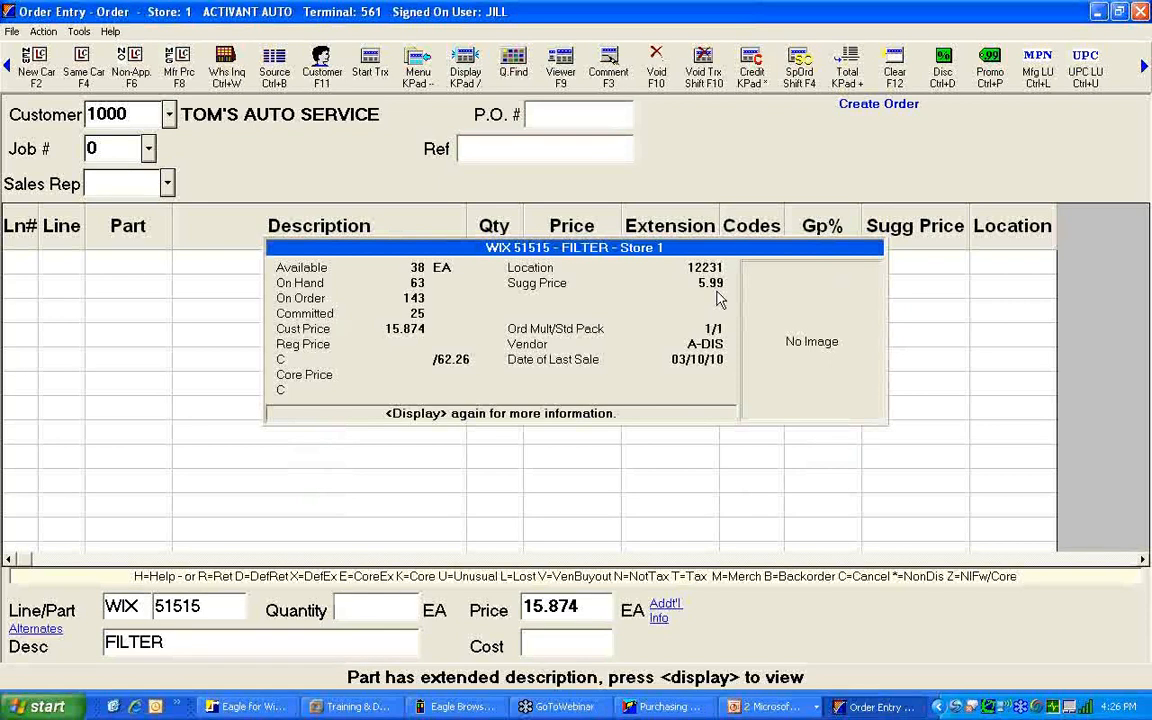
Step: Display the WIX 51515 filter's all-store stock and its detailed pricing and activity, and post the filter with quantity 1
key("KP_Divide")
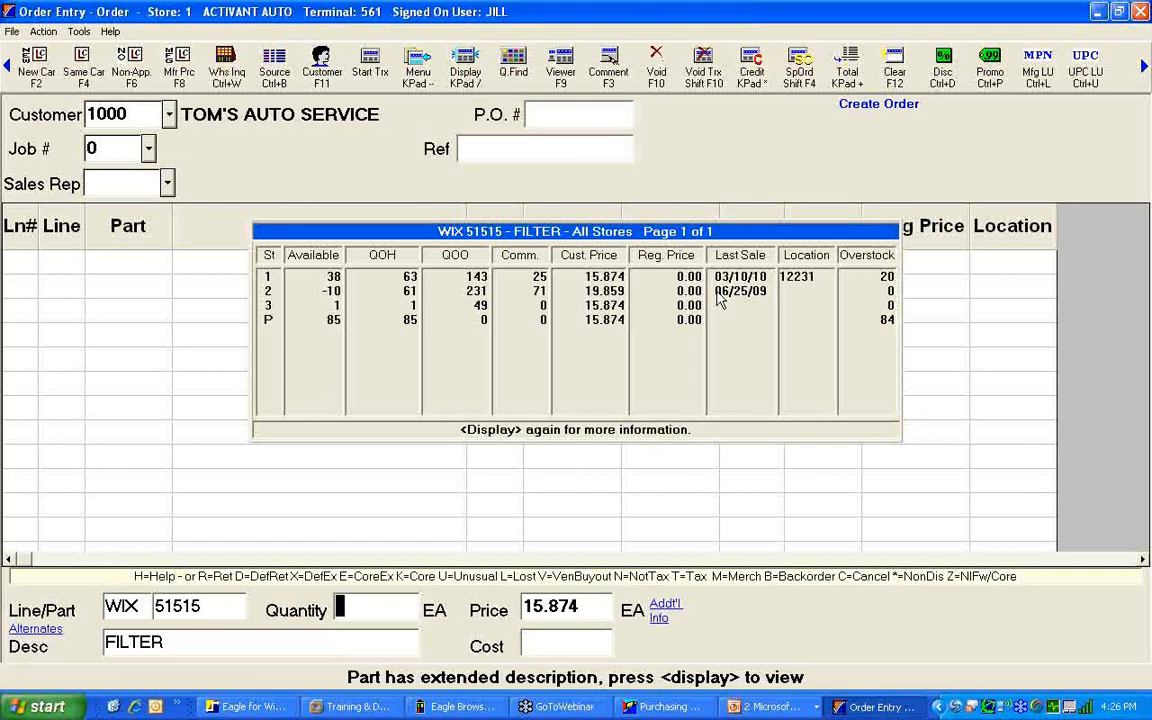
key("KP_Divide")
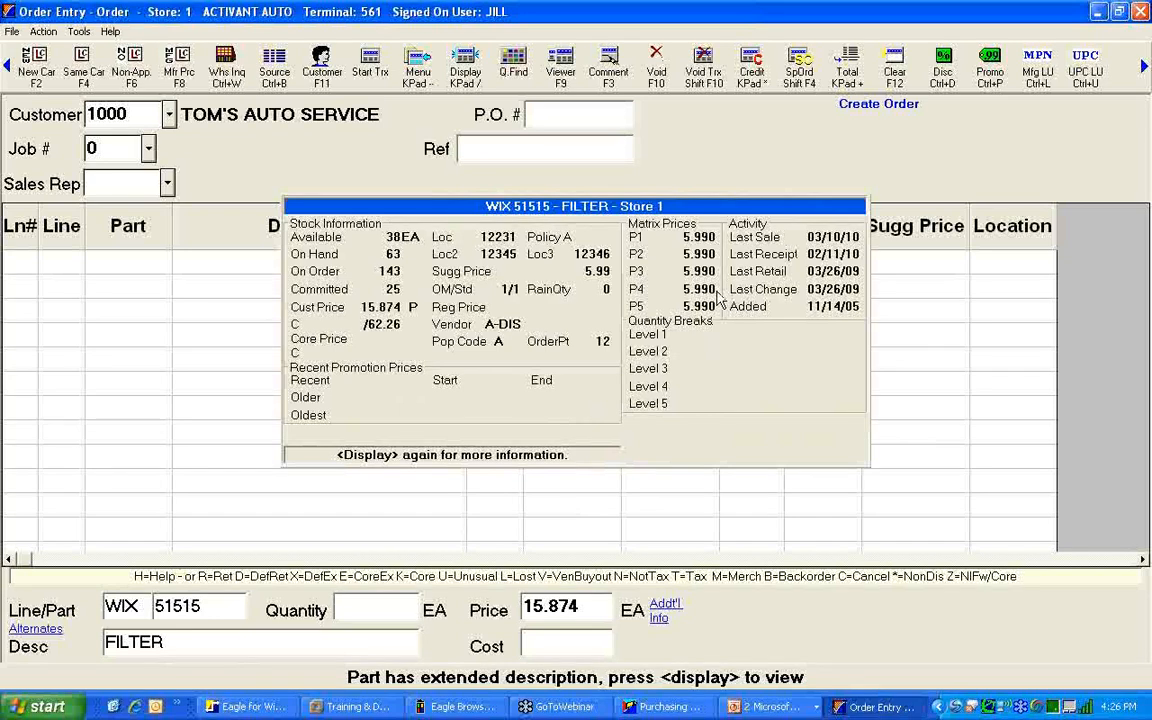
type("1")
key("Return")
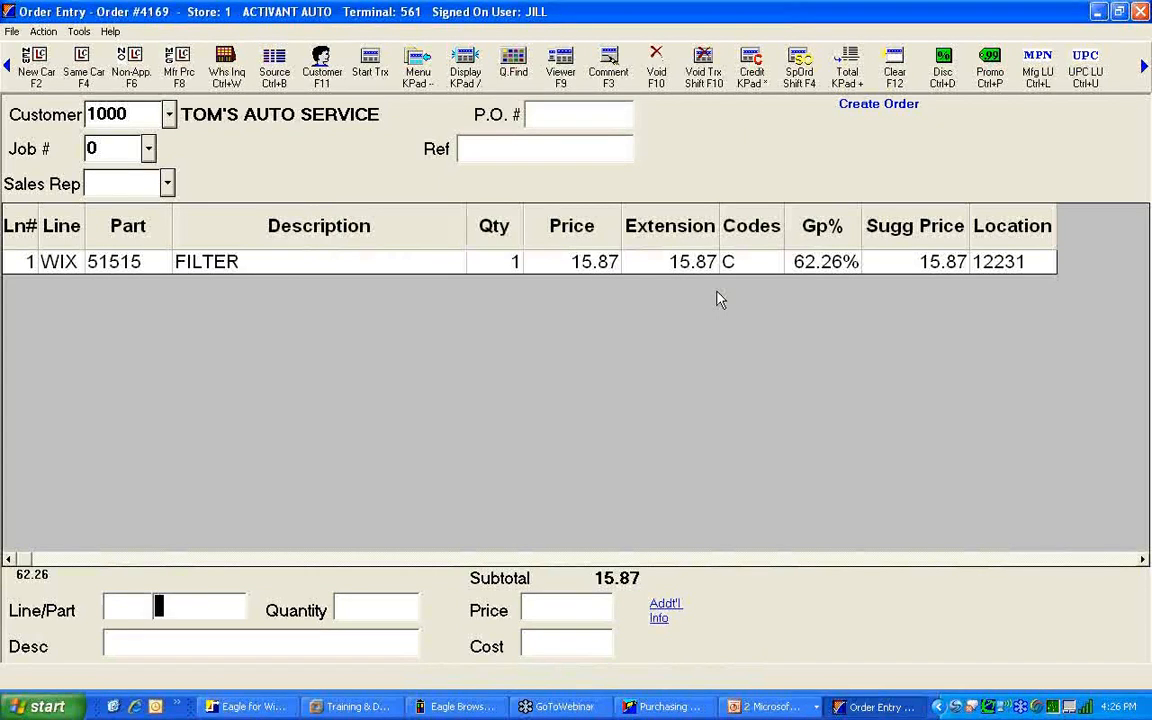
Step: Add one distributor to the order by entering part 301830, including its core charge
type("301830")
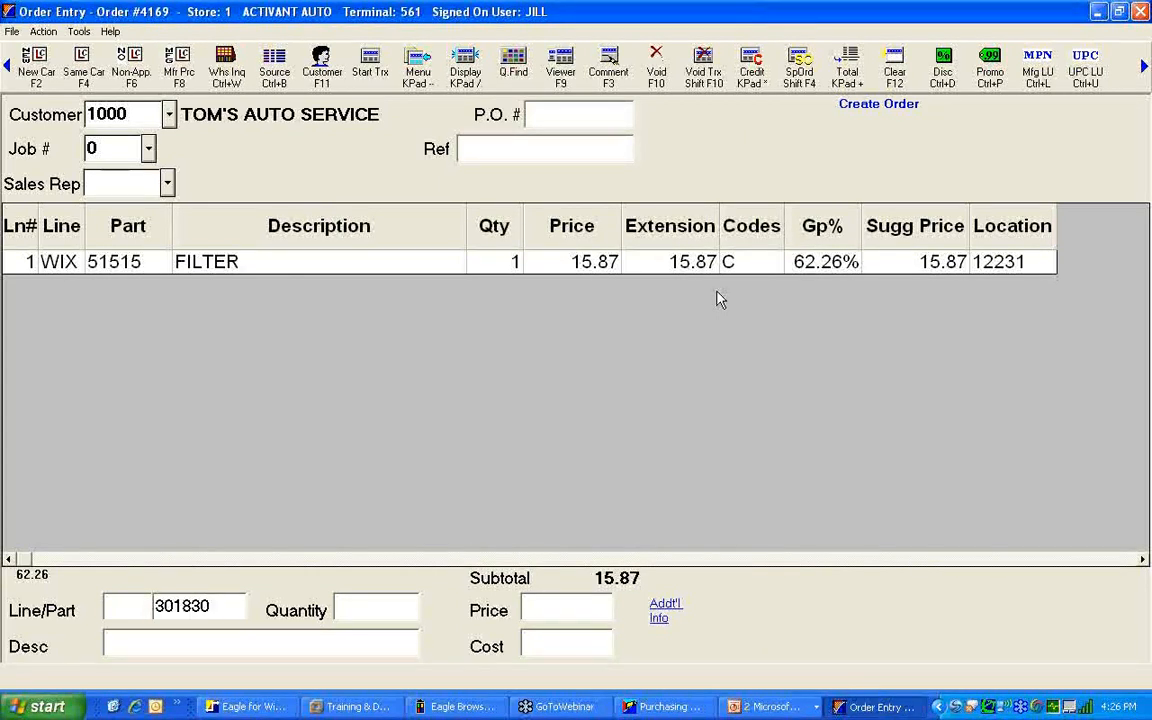
key("Return")
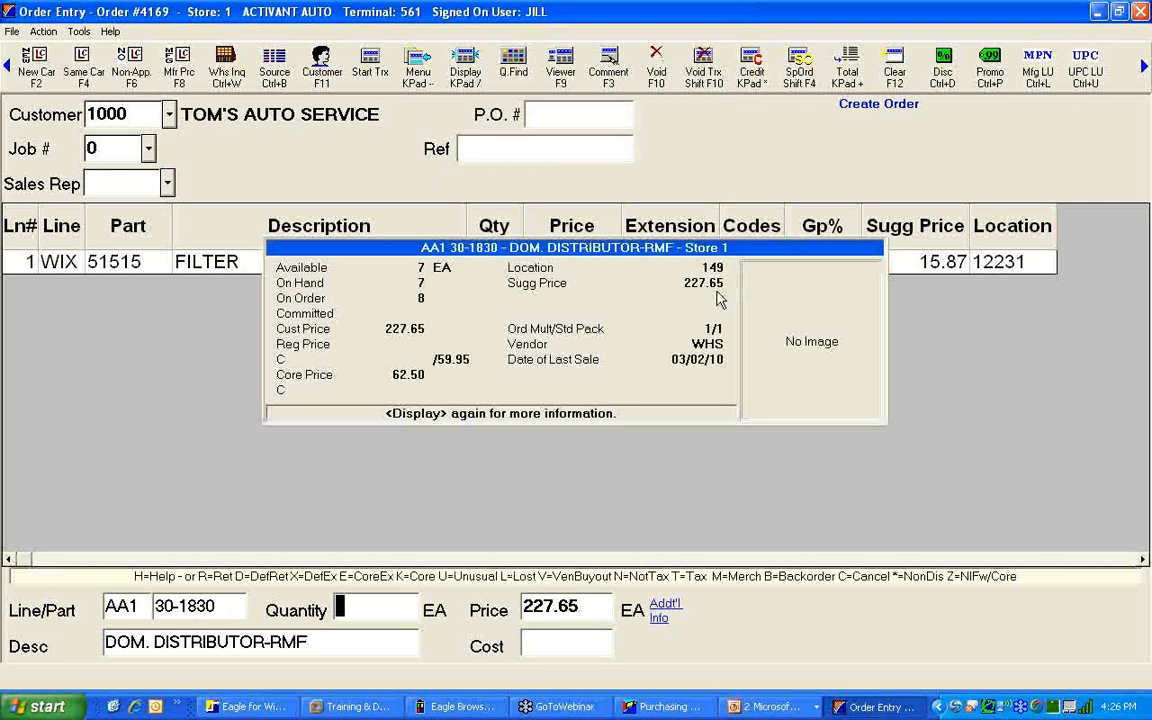
key("Return")
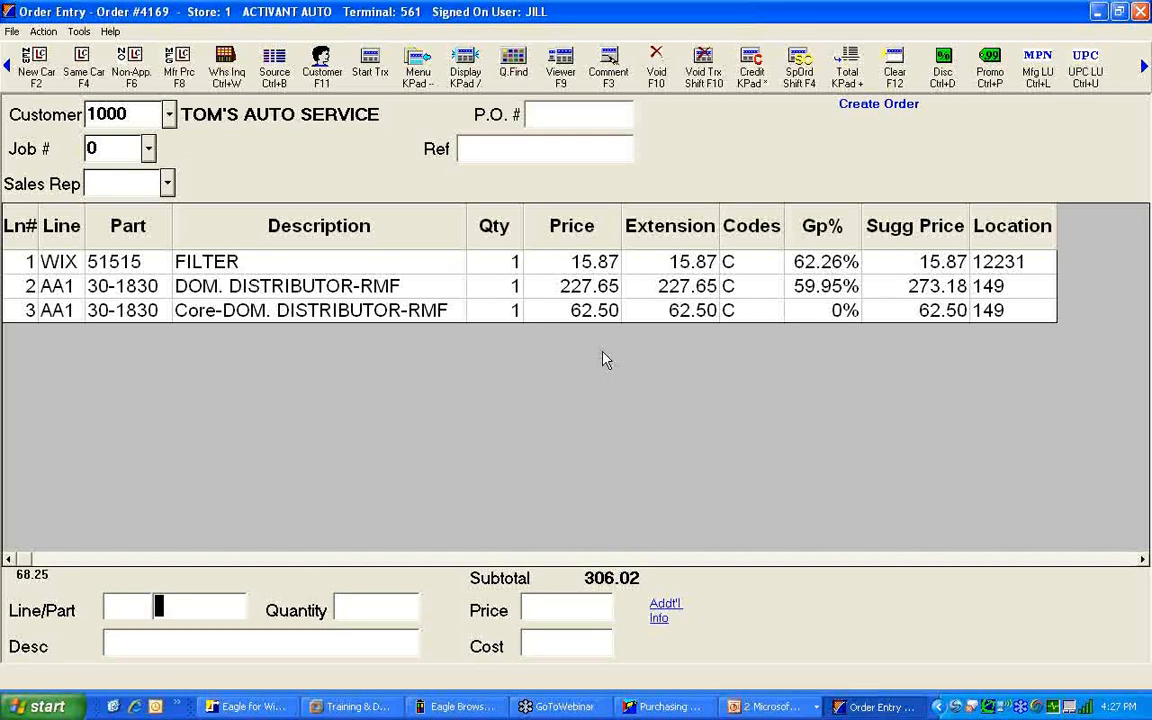
Step: Add one PCN17 paint to the order, along with quantity 1 of its related part PCB-7451 MIDCOAT
type("PCN17")
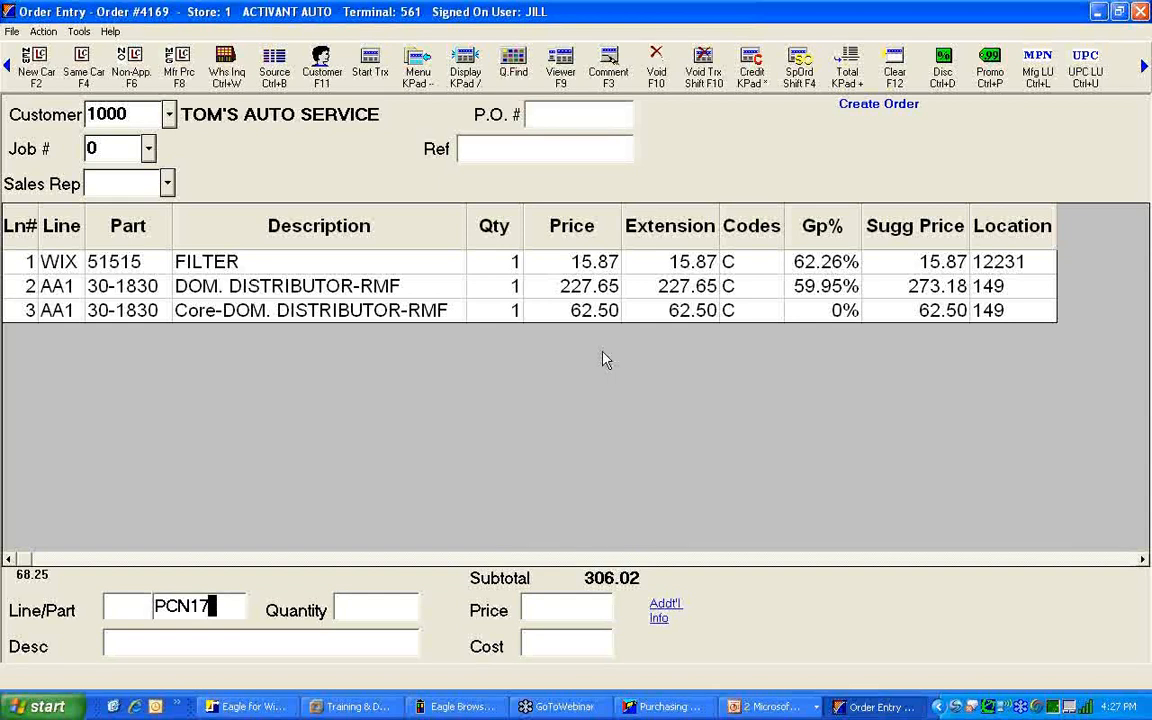
key("Return")
key("Return")
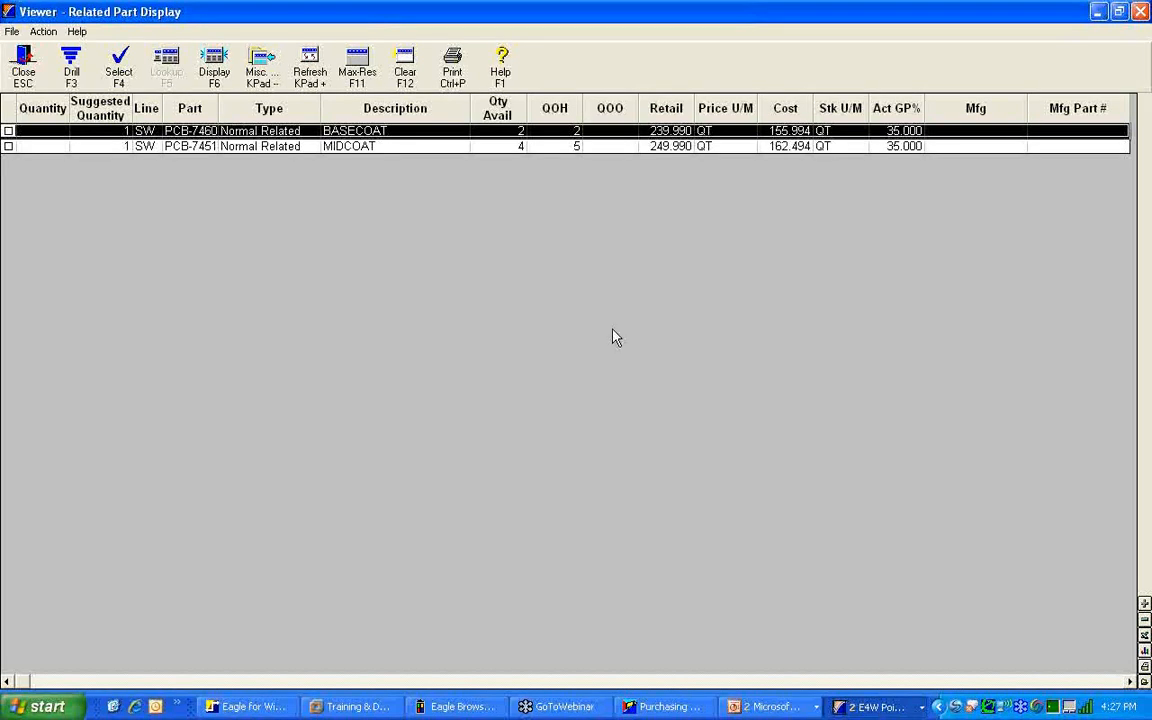
left_click(443, 148)
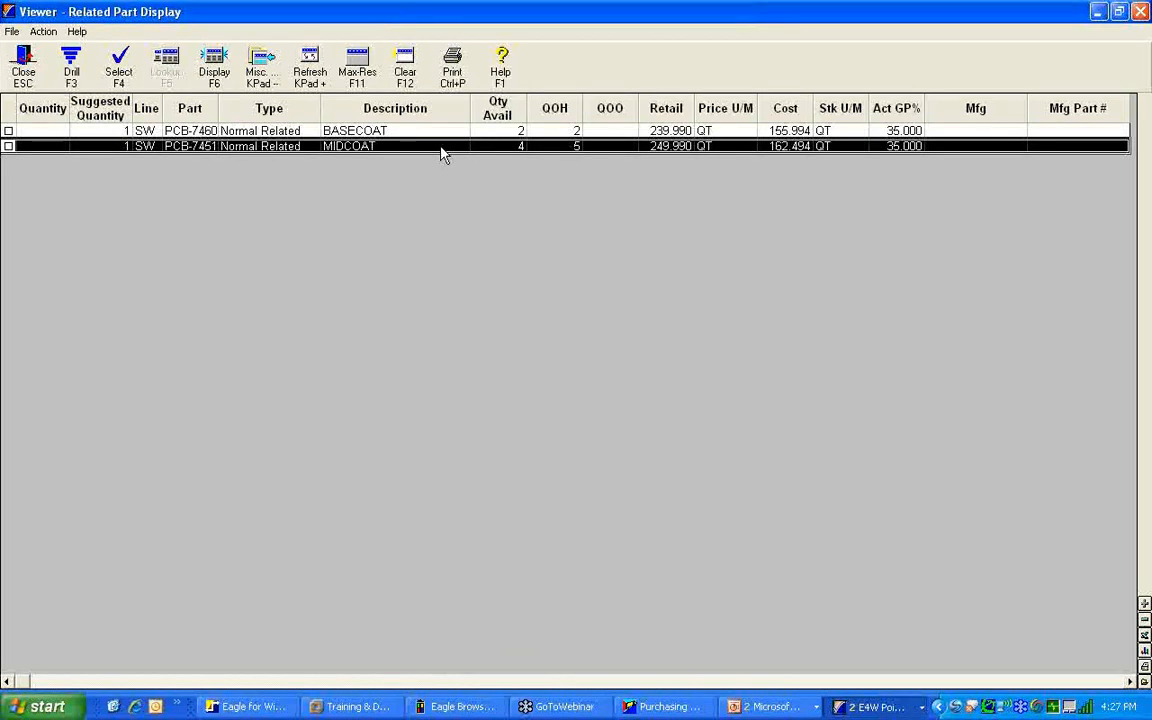
left_click(48, 146)
type("1")
left_click(122, 68)
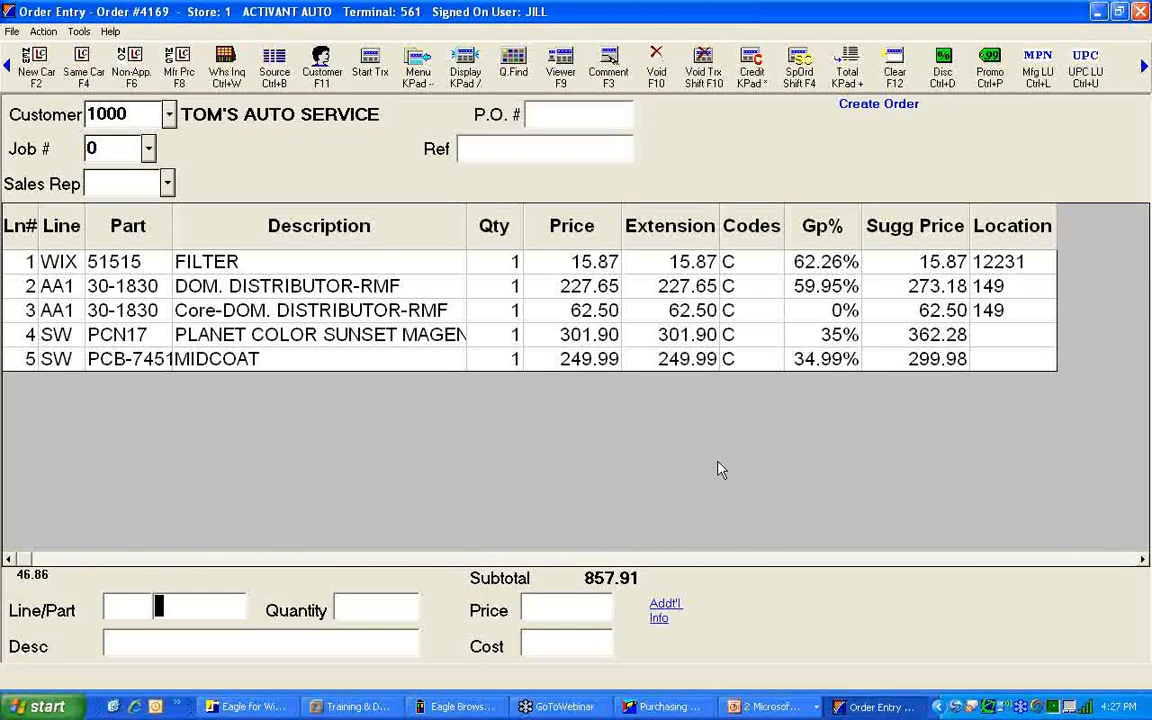
Step: Look up inventory by the description CAN and add one BLI 50833 5-GAL GAS CAN to the order
key("Tab")
key("Tab")
key("Tab")
type("CAN")
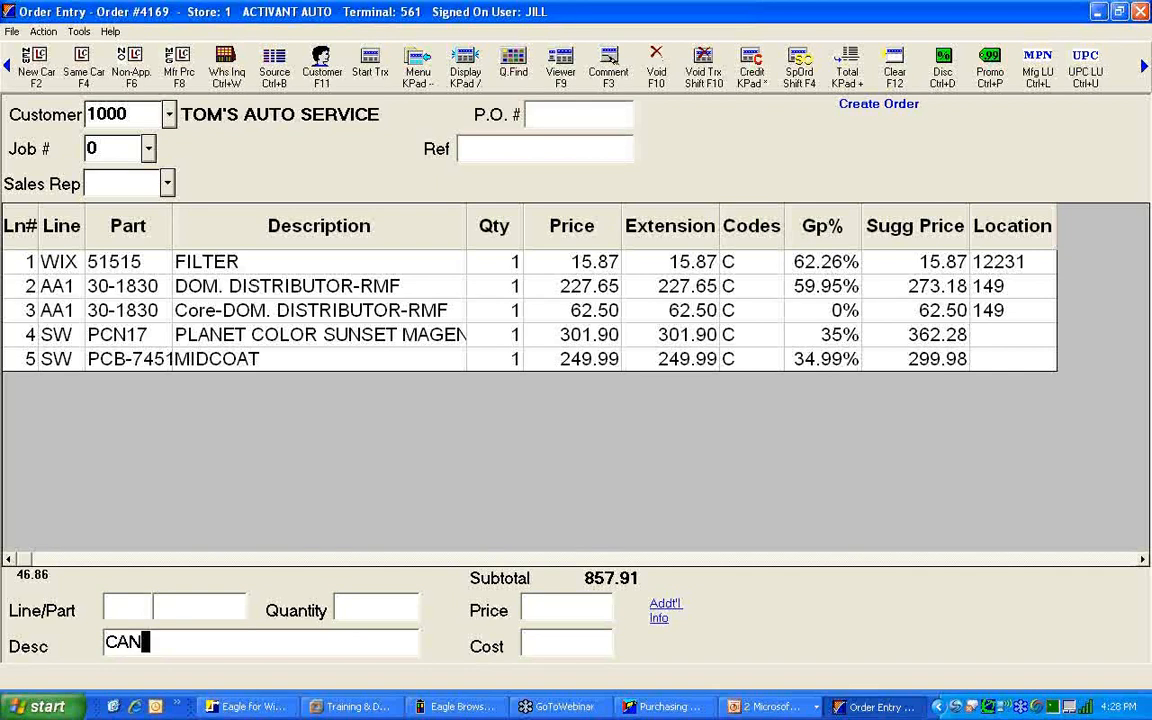
key("Return")
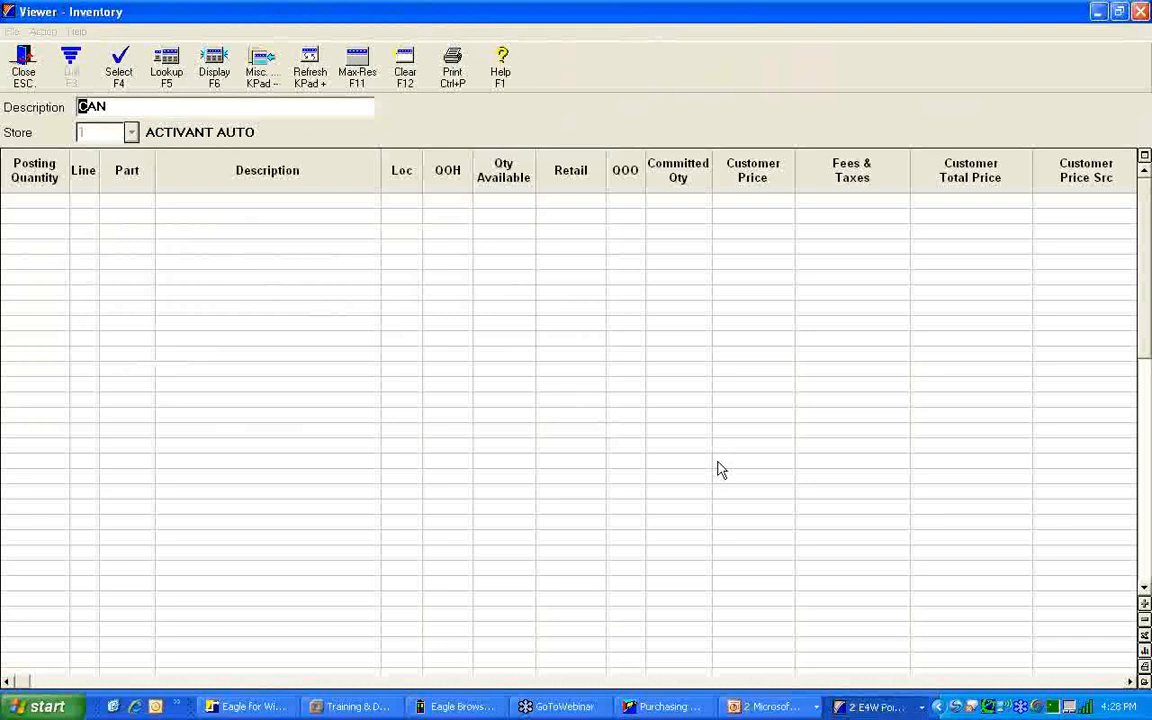
key("Escape")
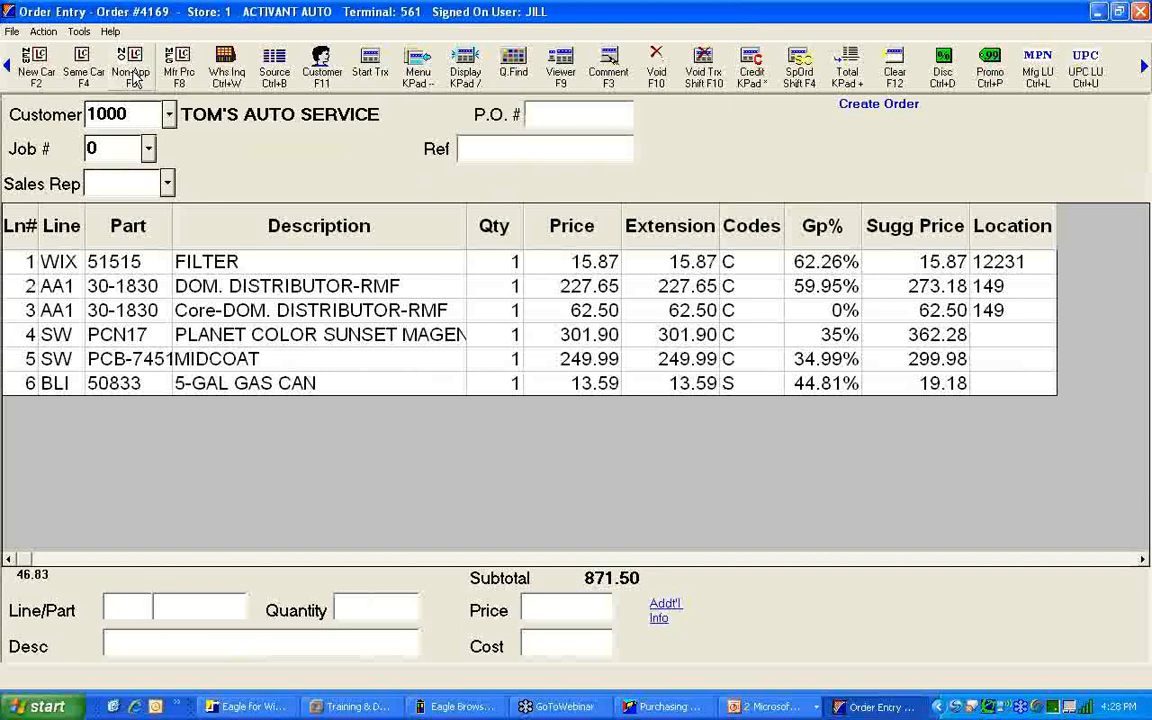
Step: Call up part 50833 to view its details and picture, and leave it without posting another line
type("50833")
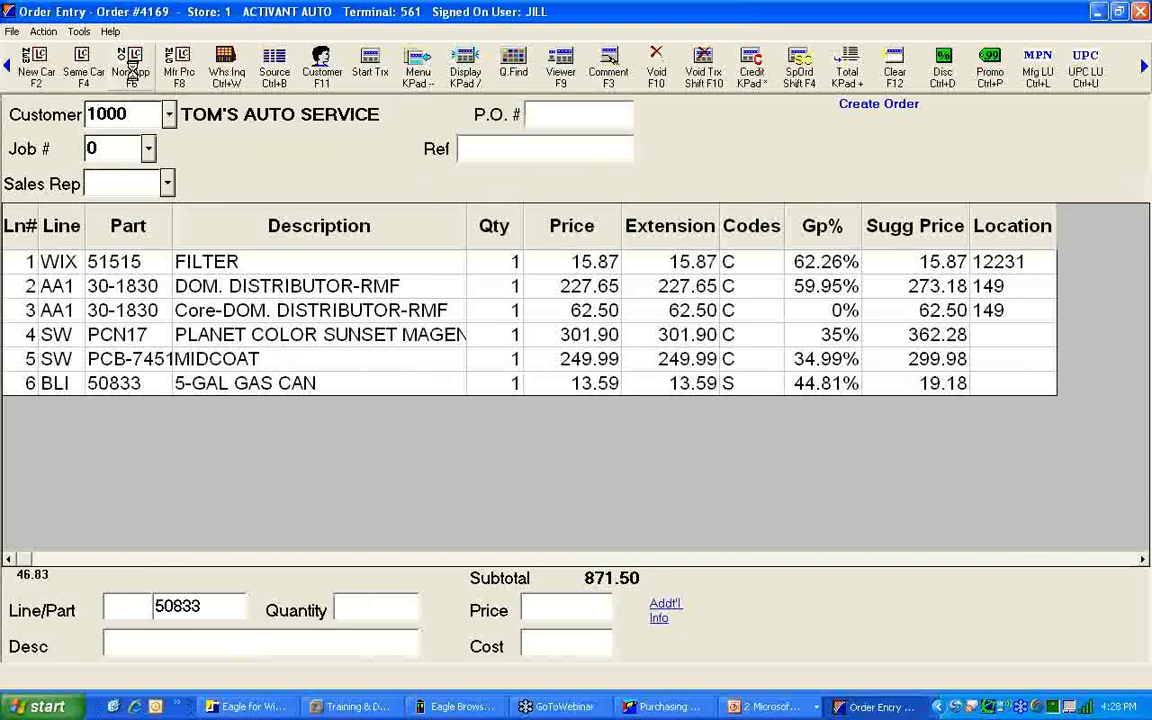
key("Return")
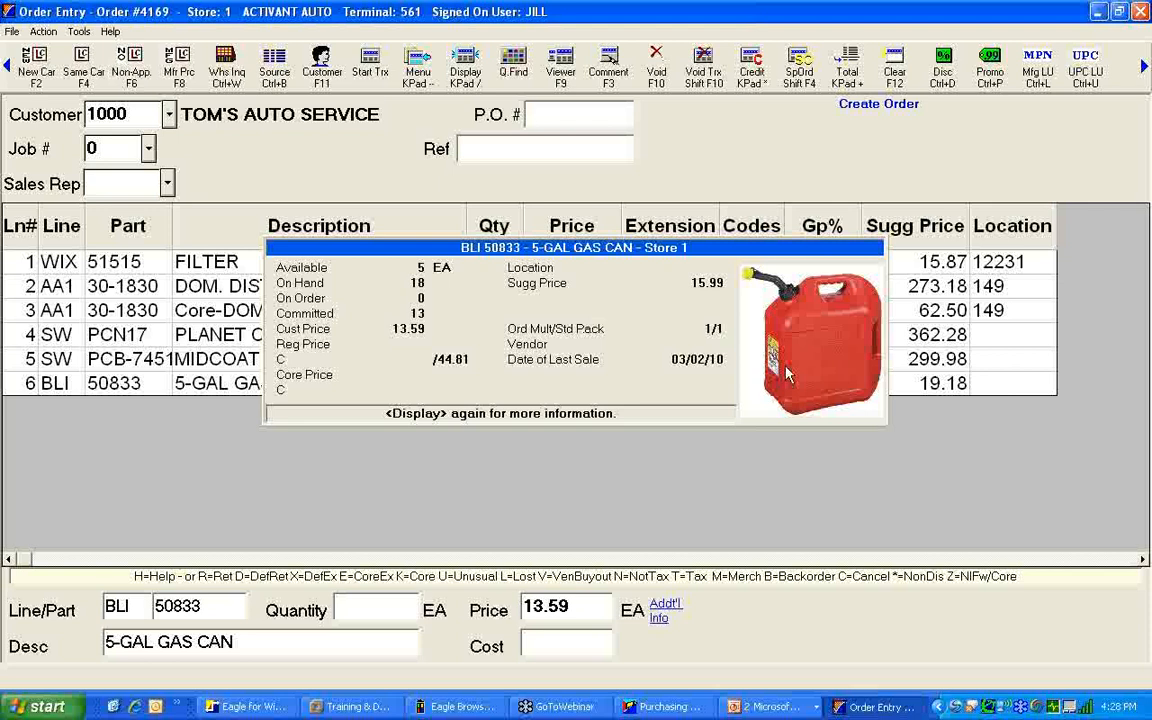
key("Return")
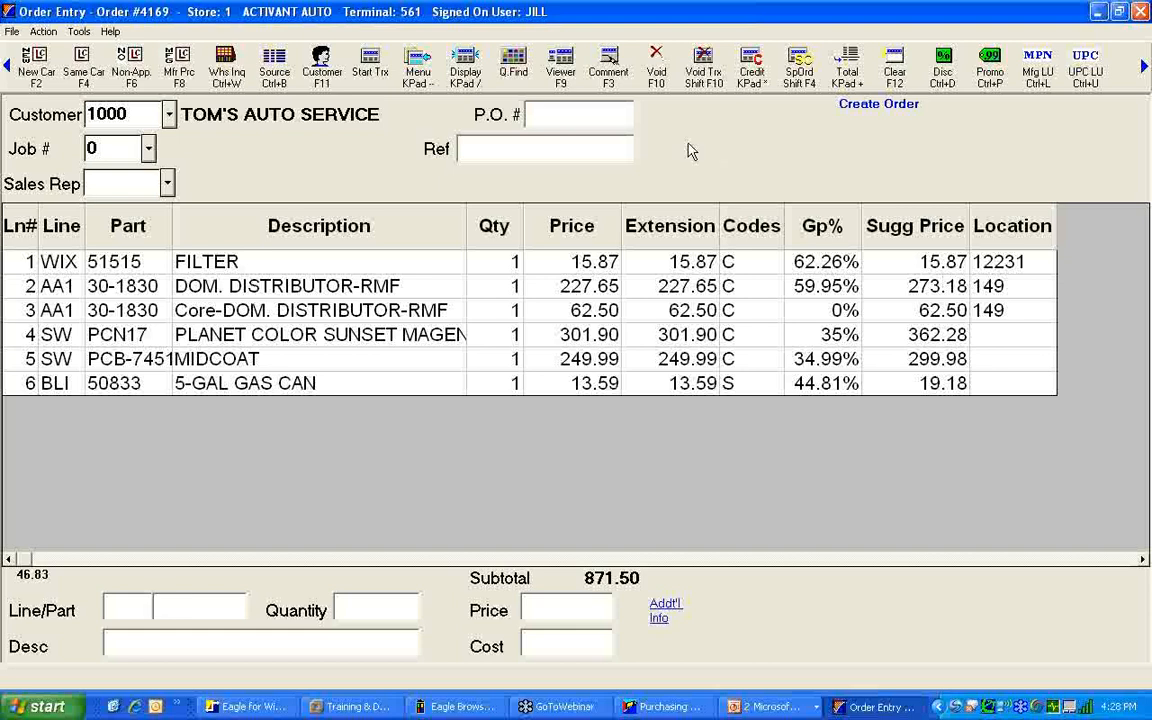
Step: Add one 5-gallon diesel can to the order from the QuickFind FUEL CONTAINERS category
left_click(514, 72)
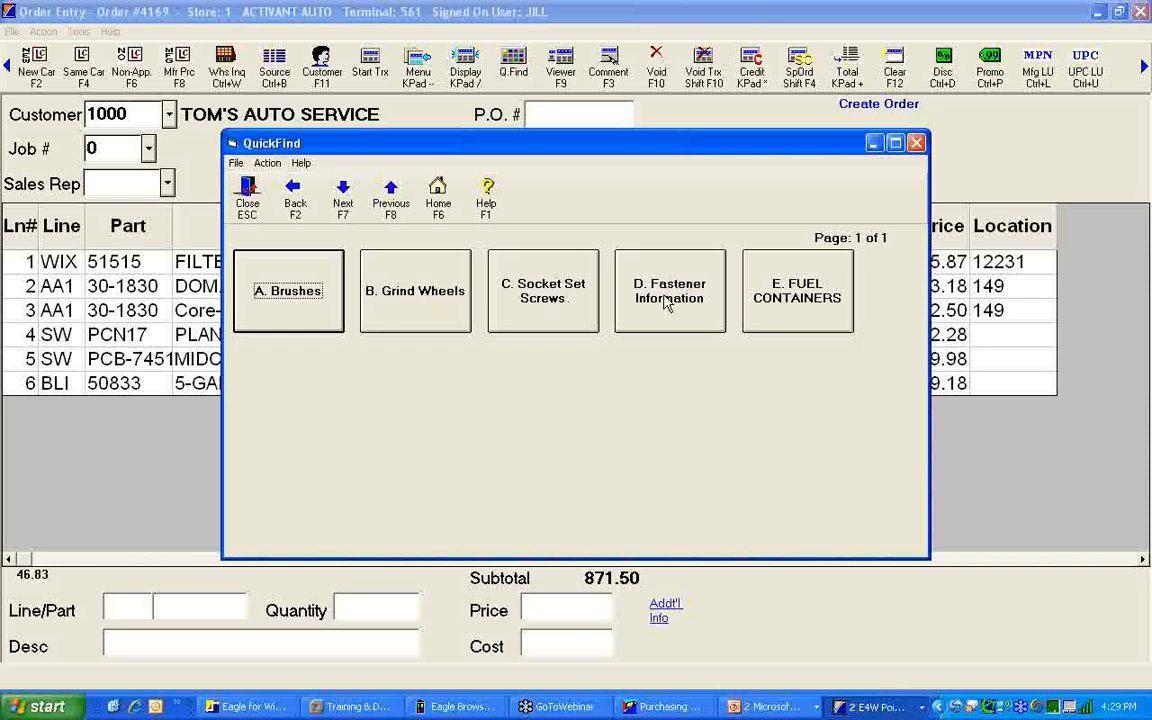
left_click(748, 283)
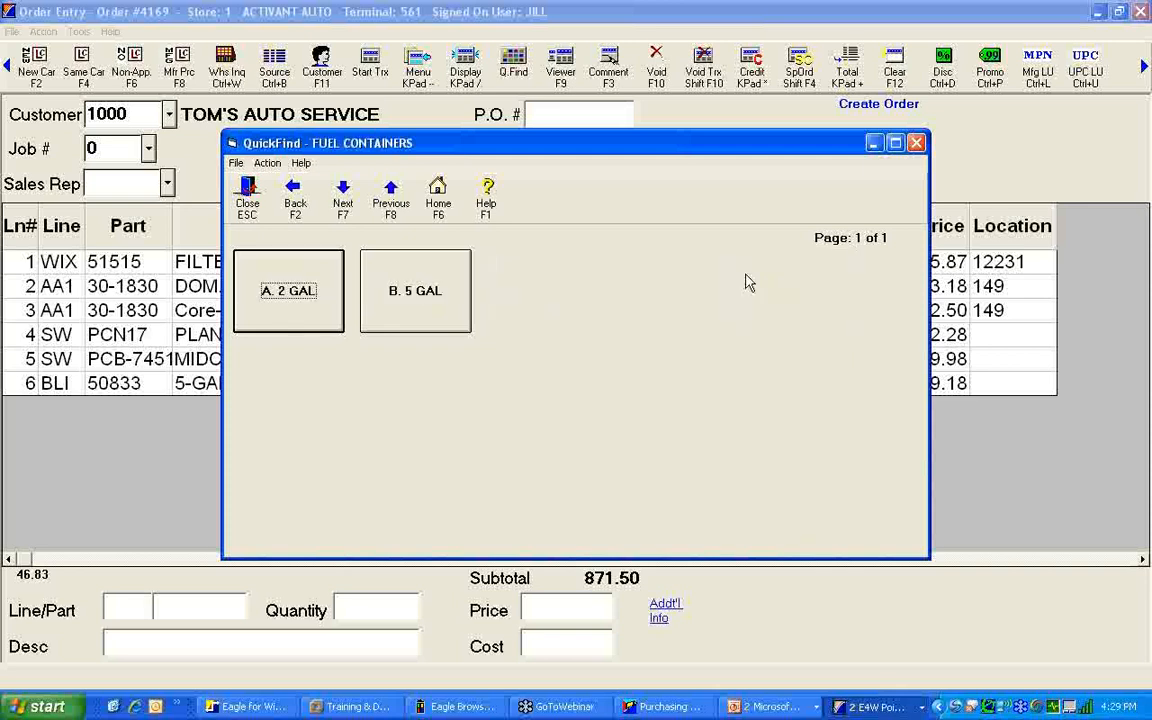
left_click(407, 304)
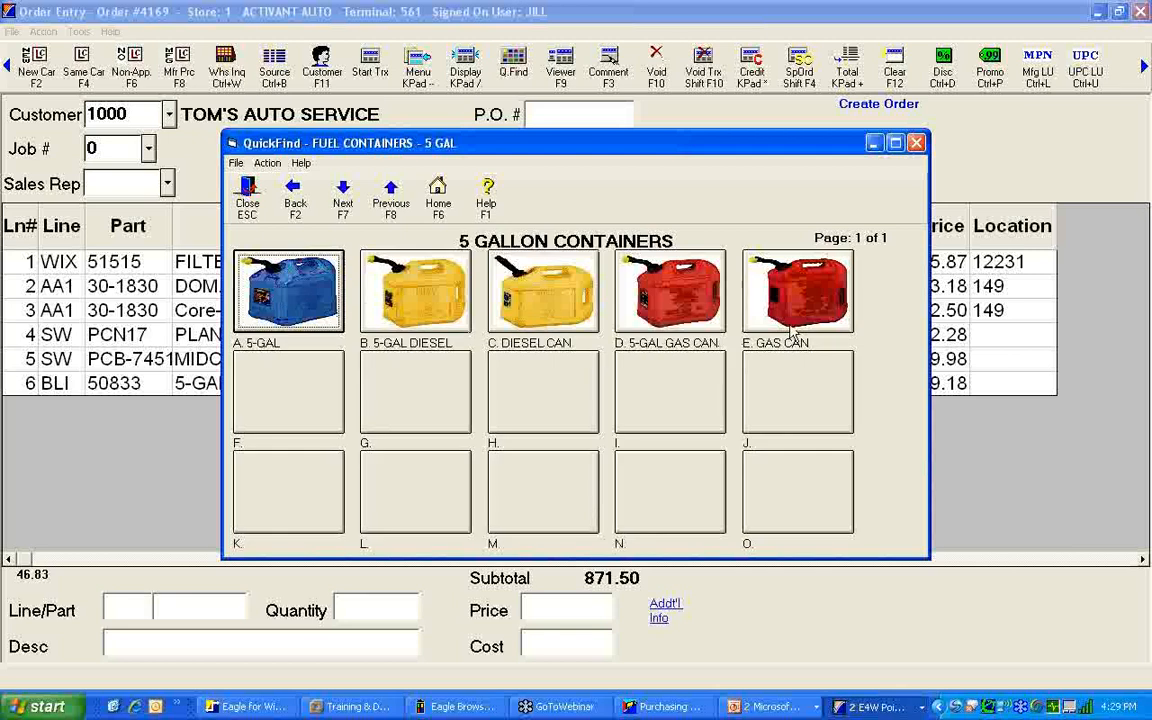
left_click(550, 318)
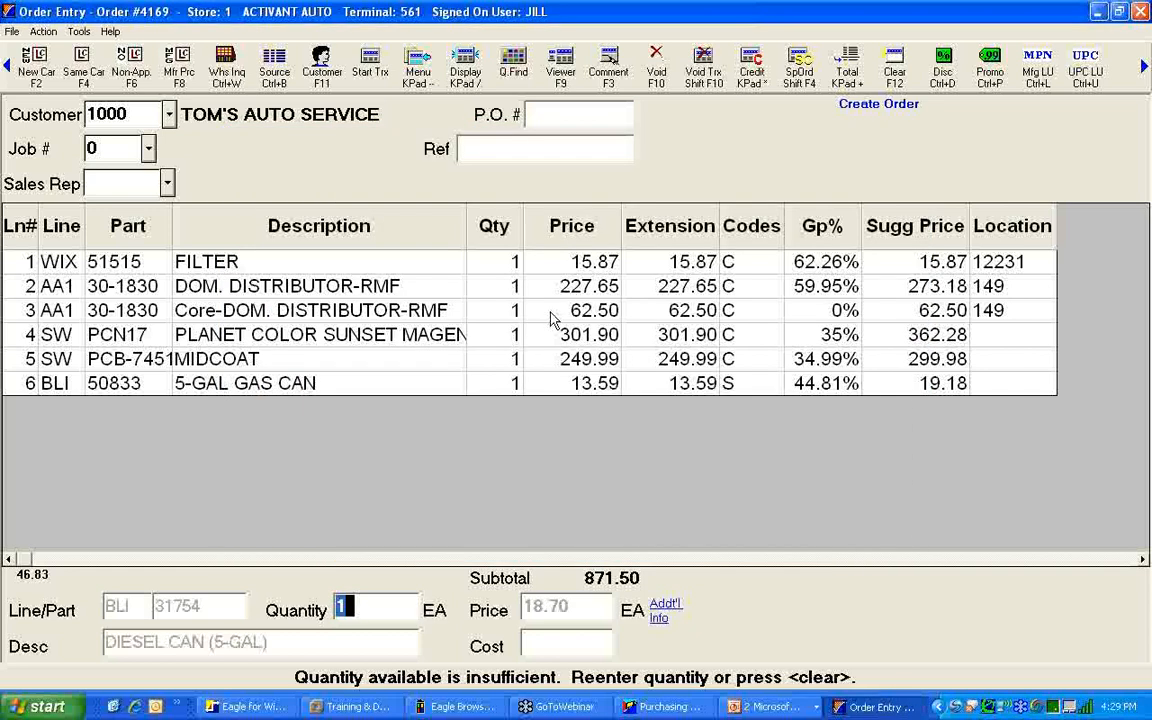
key("Return")
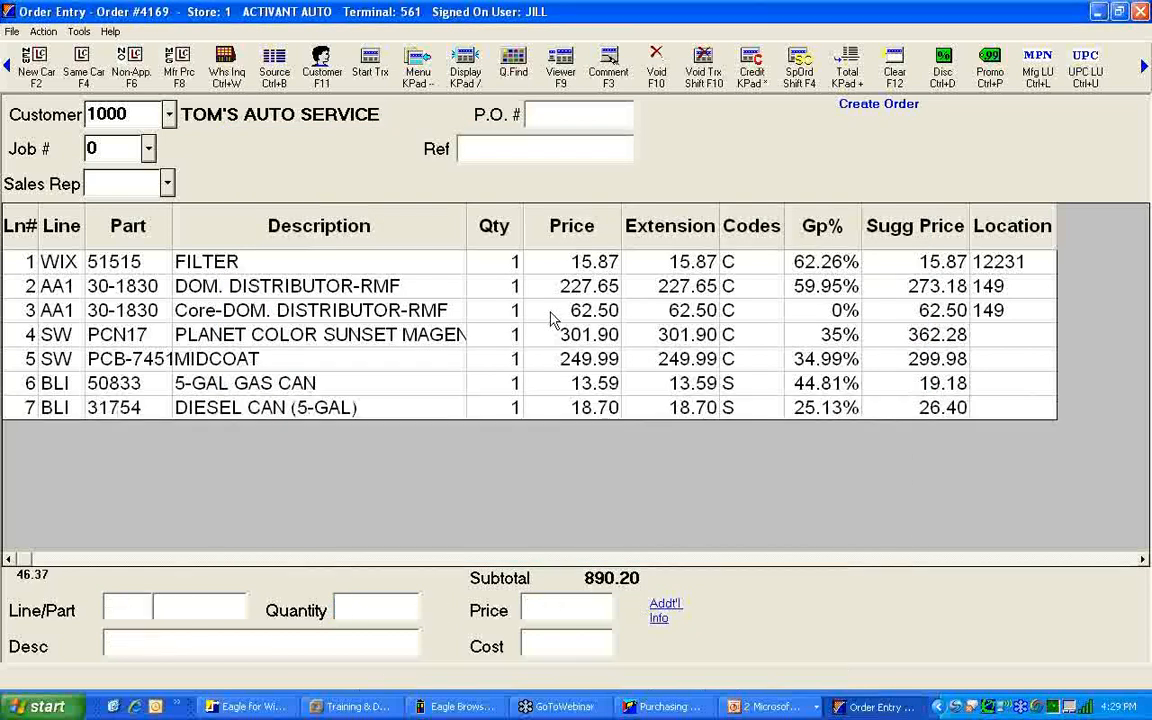
Step: Add one DOR 375-023 set screw (1/4-20, 5/16 length) from the QuickFind Socket Set Screws, Grade 8 UNC/USS chart
left_click(513, 75)
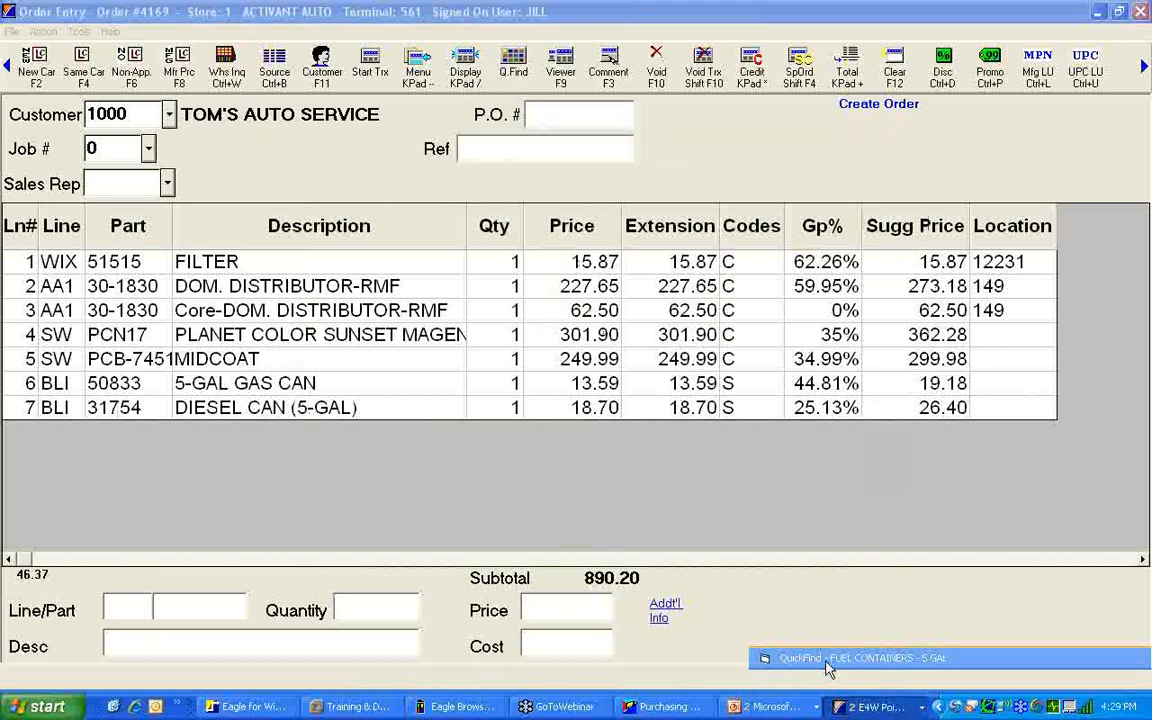
left_click(295, 203)
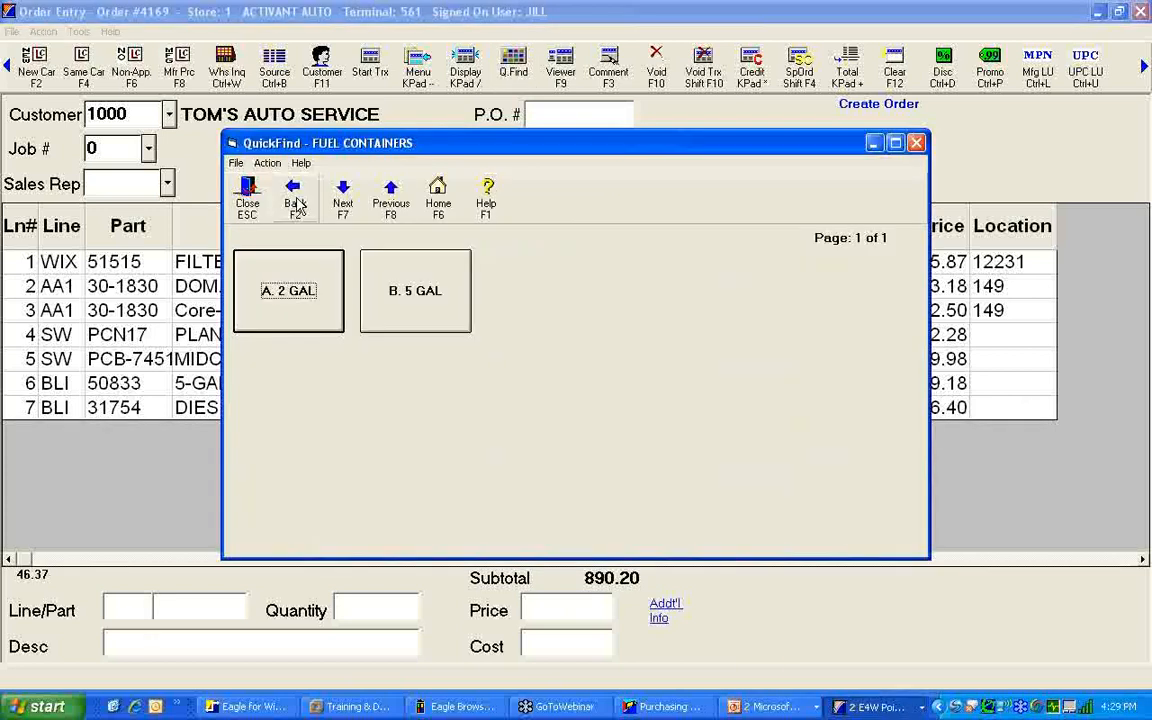
left_click(295, 204)
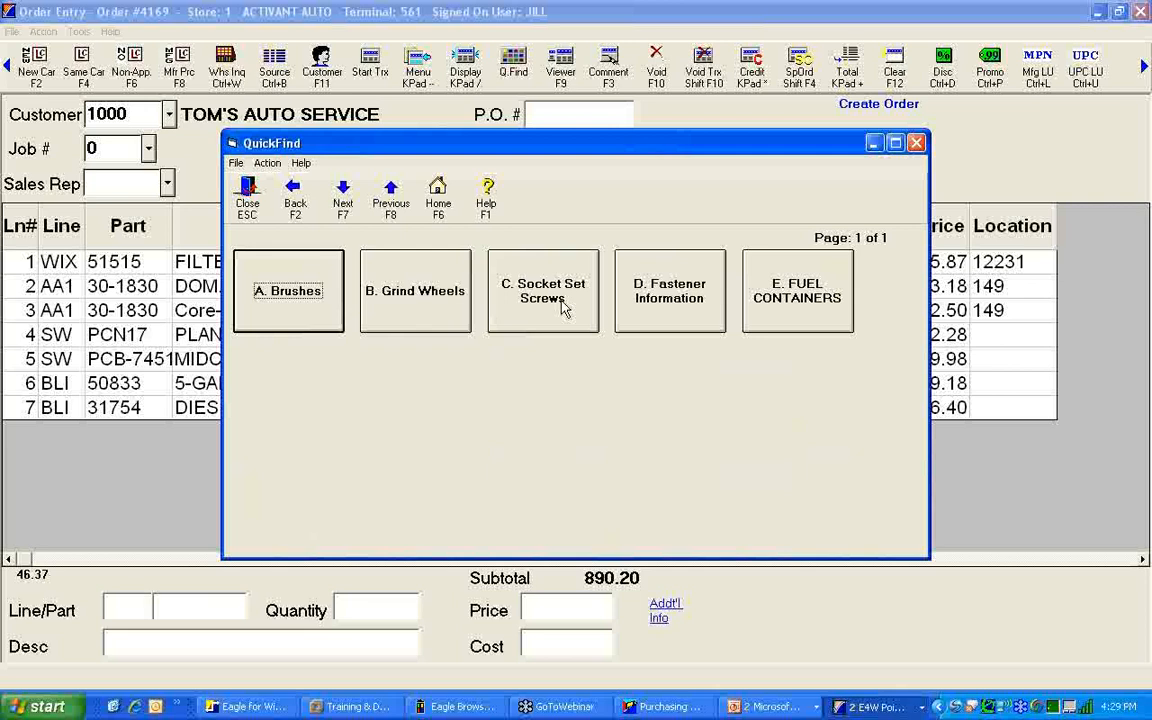
left_click(563, 308)
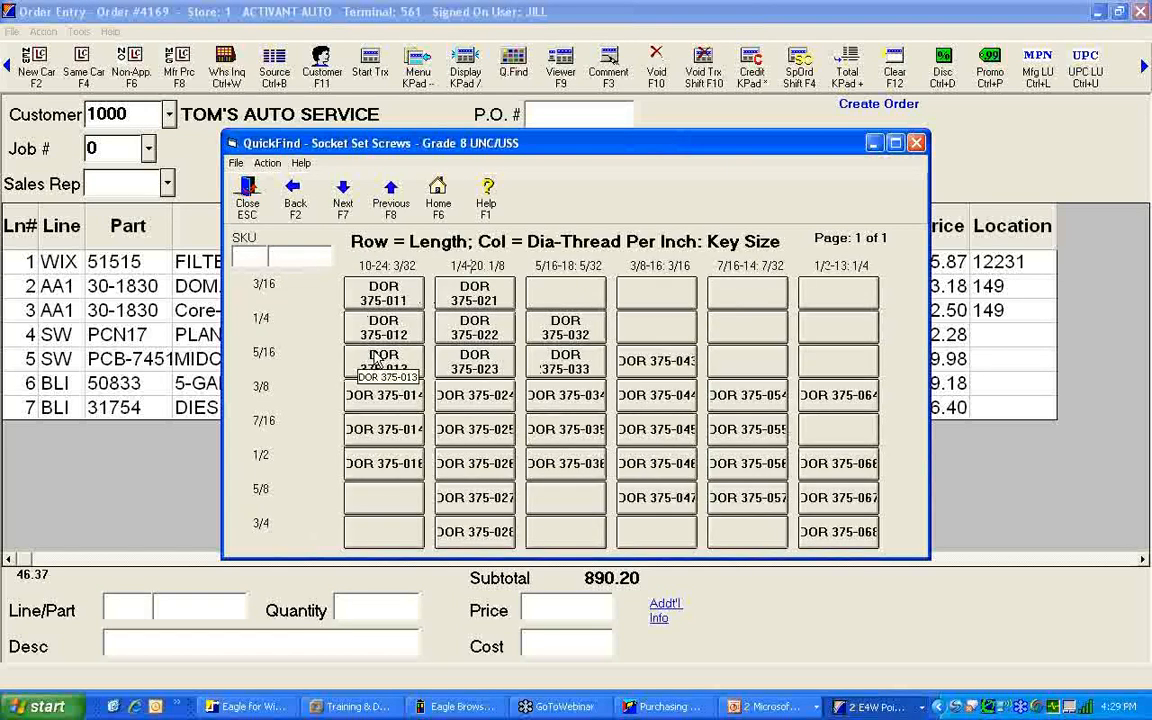
left_click(478, 362)
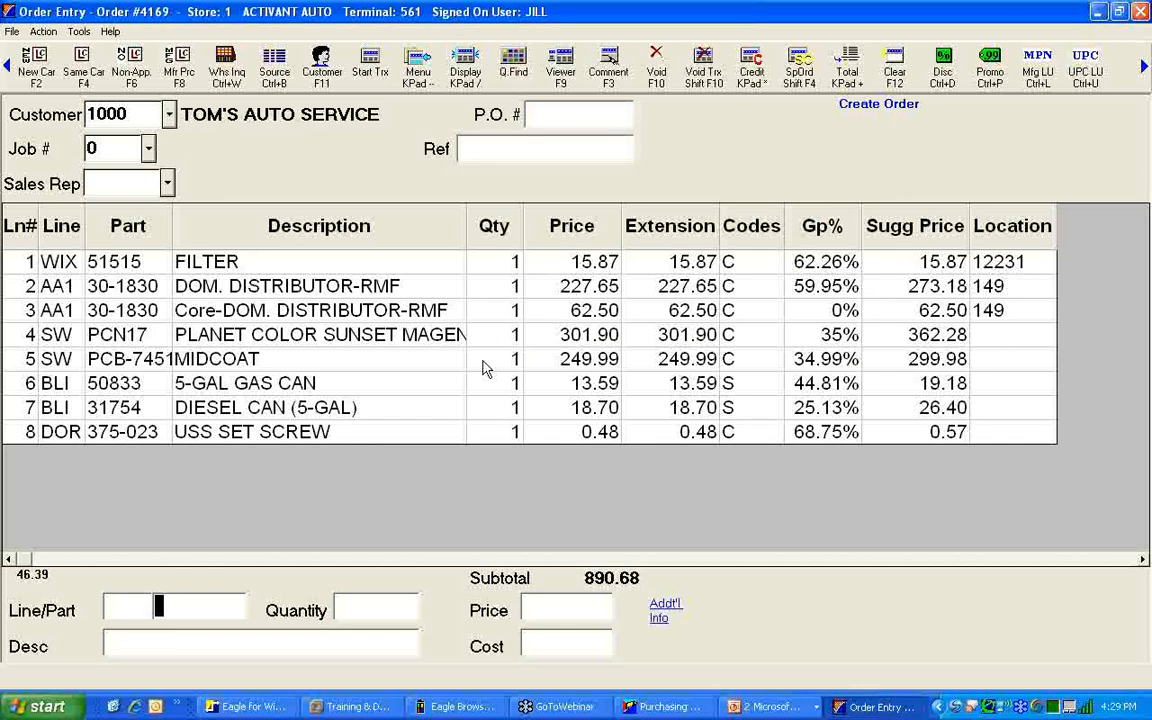
Step: Total the order under job 0 and agree to e-mail the transaction, letting the pushed eTrust policy job run immediately
key("KP_Add")
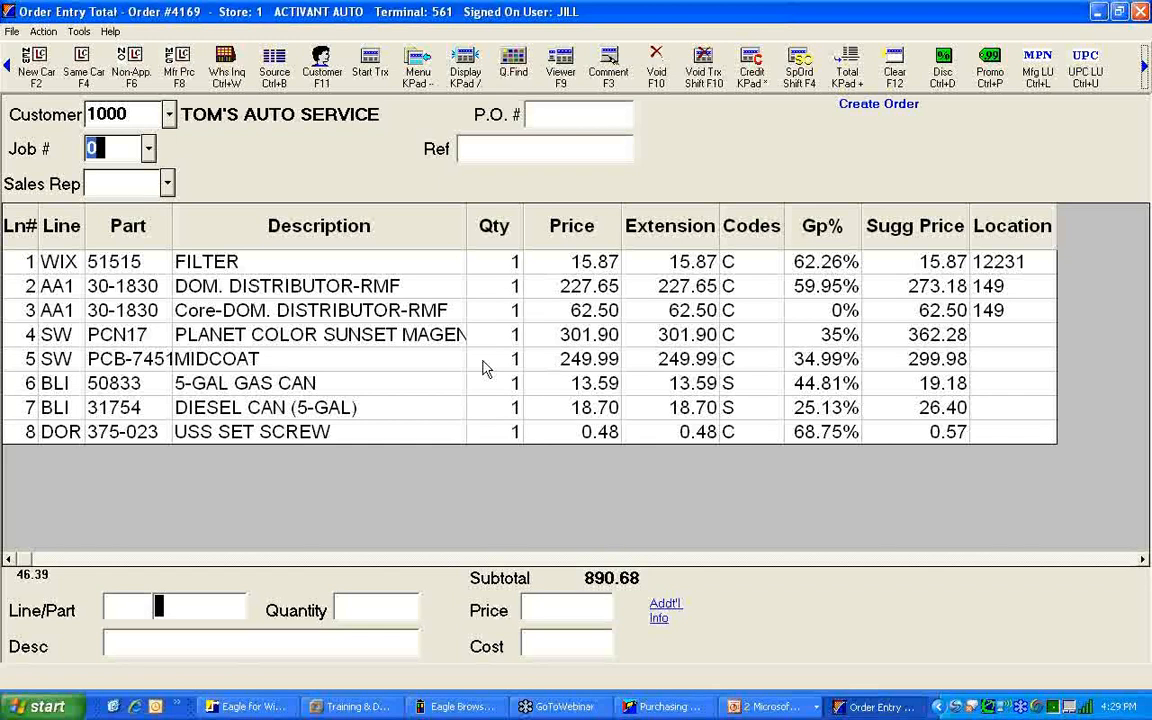
key("Return")
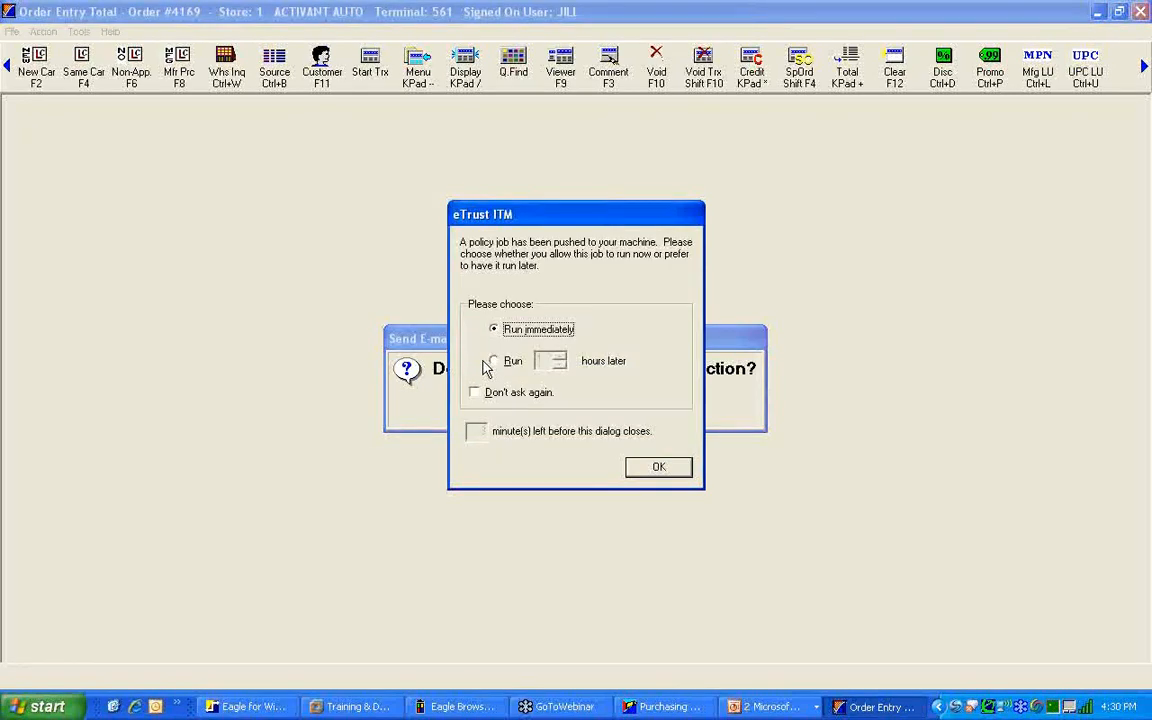
left_click(659, 467)
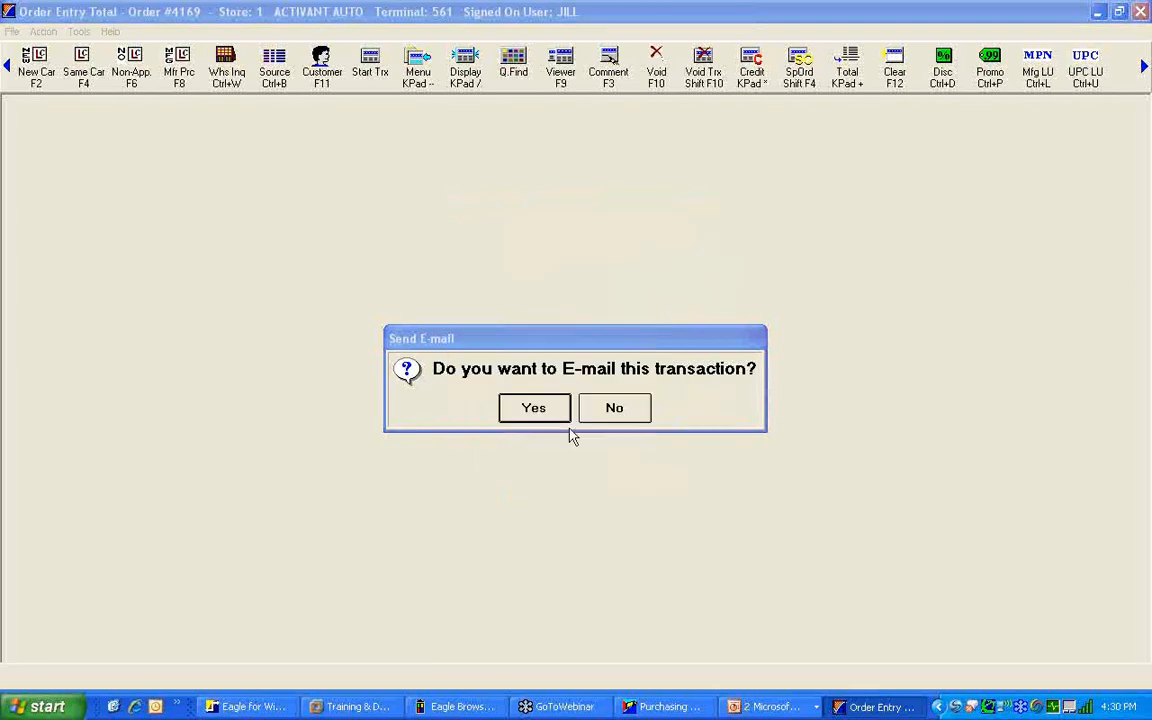
left_click(543, 404)
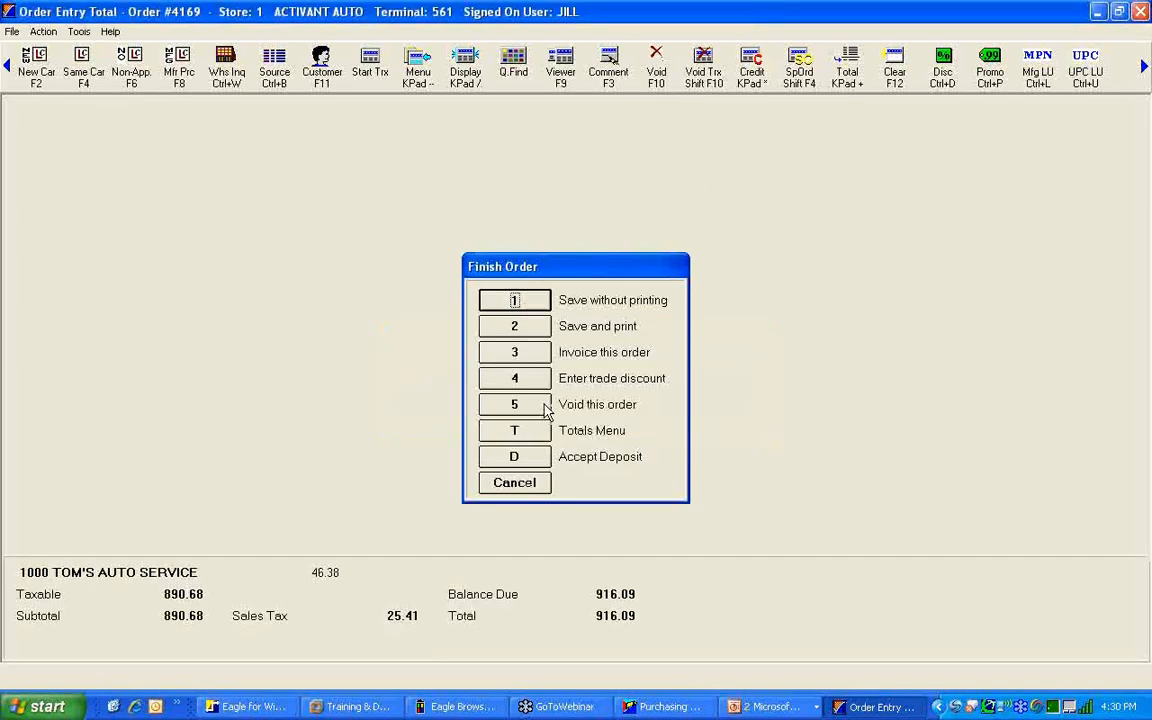
Step: Invoice the order with the full amount charged to the store account, and save the customer's captured signature
left_click(511, 352)
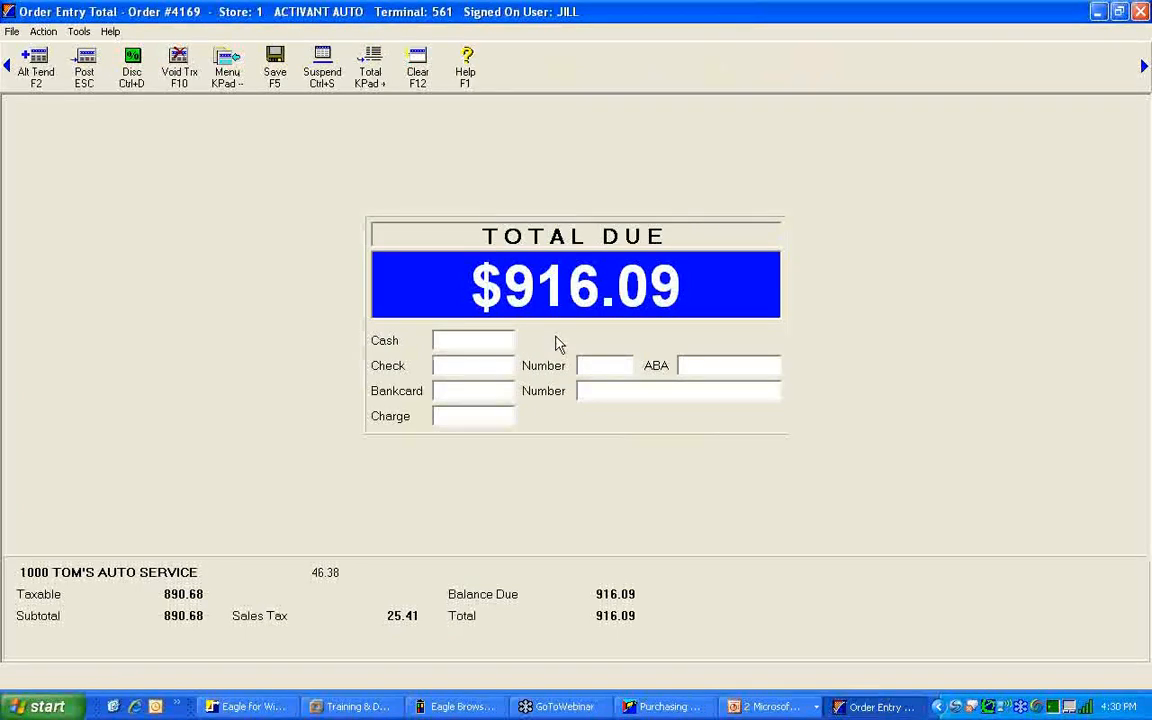
key("Escape")
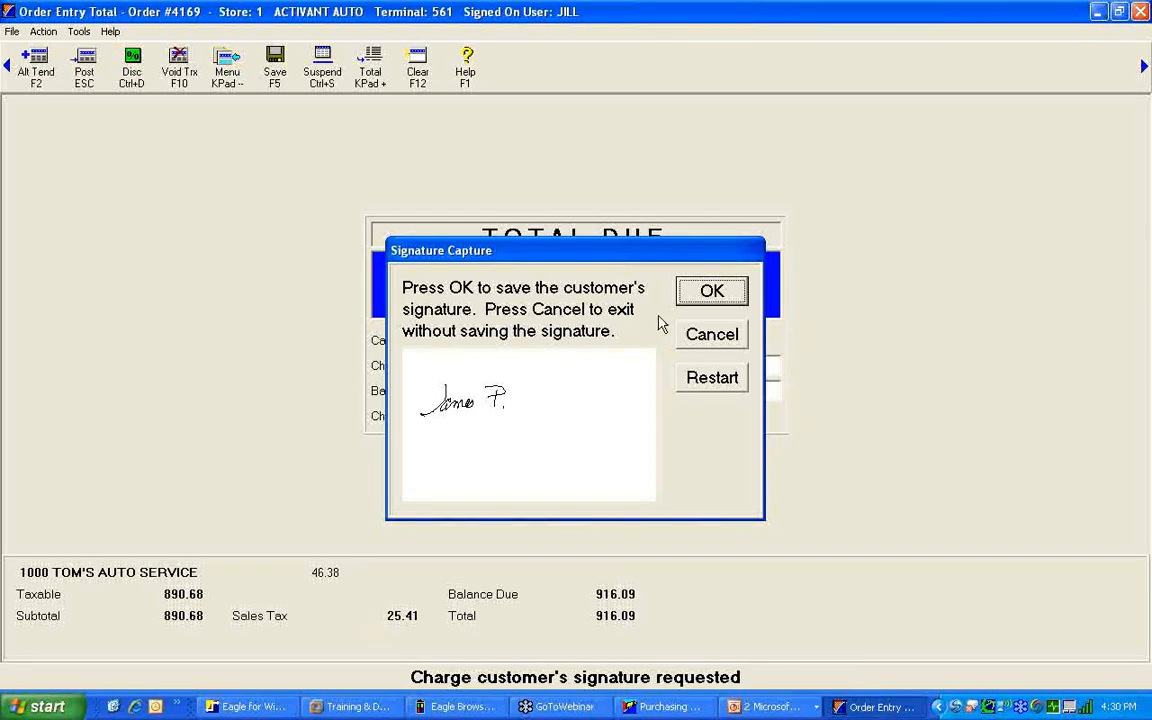
left_click(714, 291)
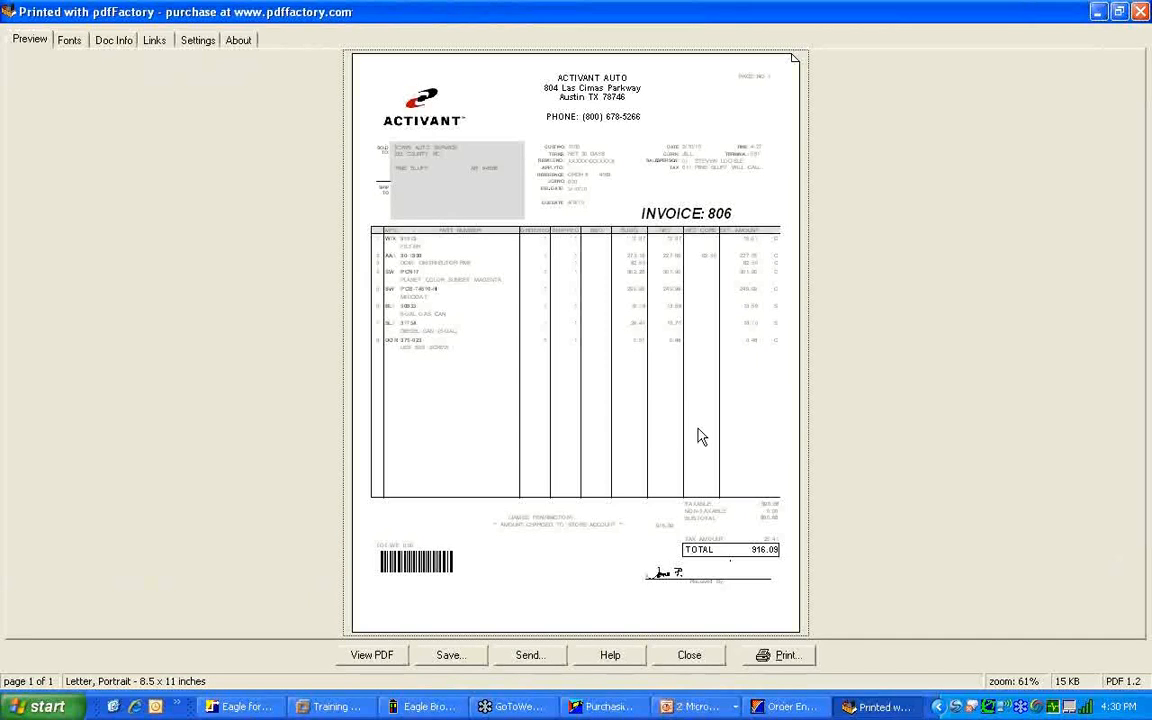
Step: Zoom the invoice's print preview to 100%
right_click(705, 386)
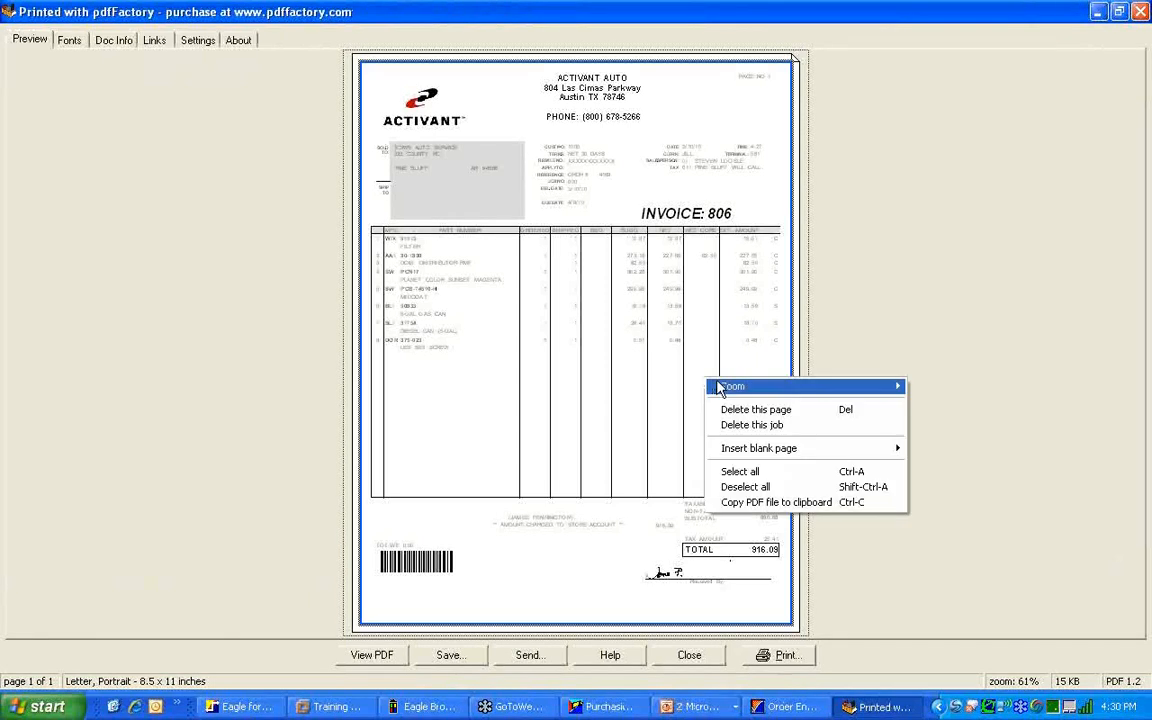
left_click(930, 402)
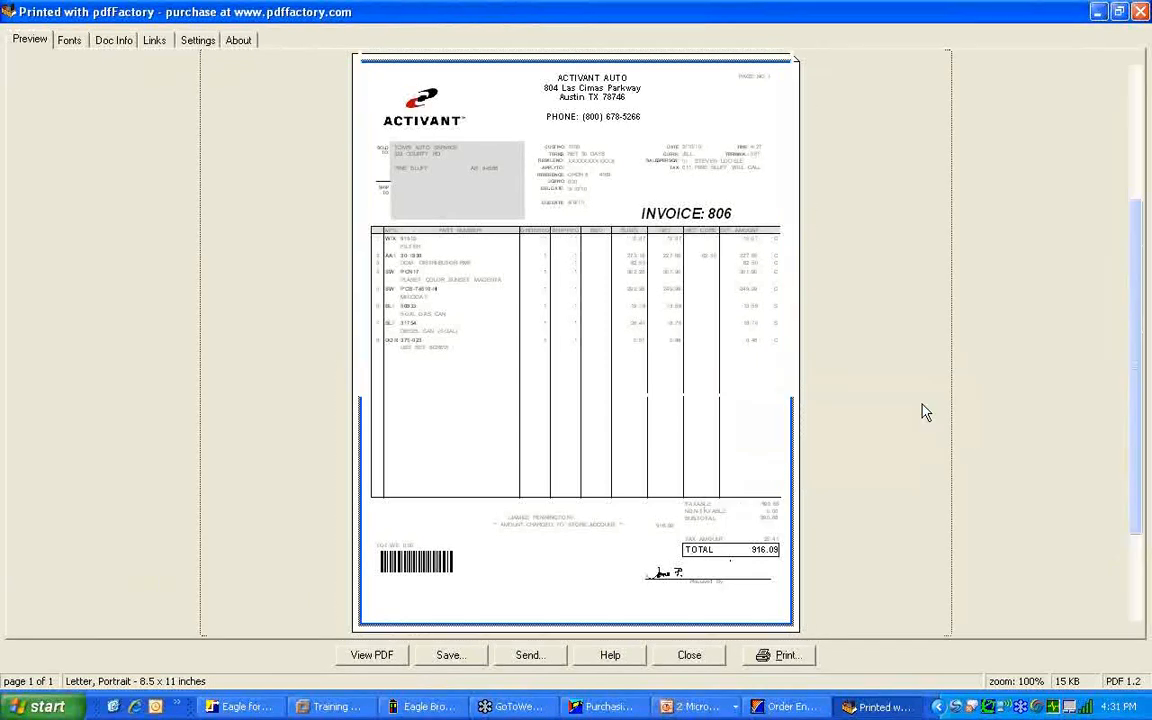
Step: Review the full charge invoice in the print preview, from the customer header and part lines to the totals, barcode and captured signature
left_click_drag(1134, 336, 1134, 200)
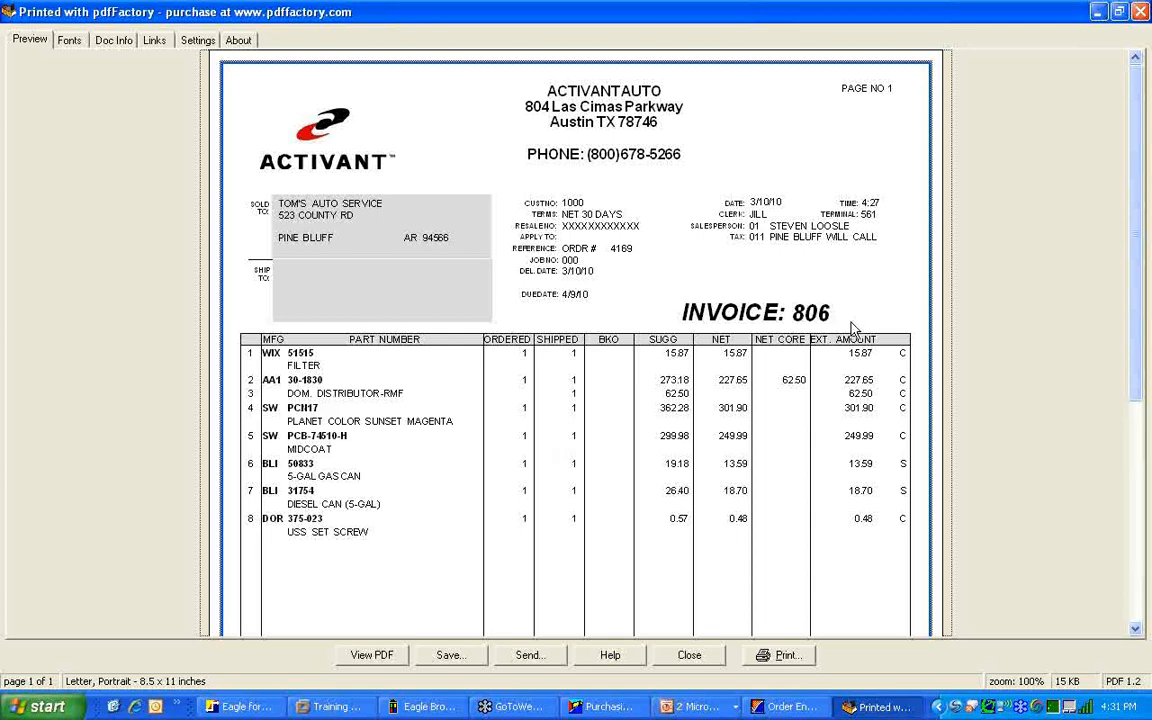
left_click_drag(1135, 333, 1133, 554)
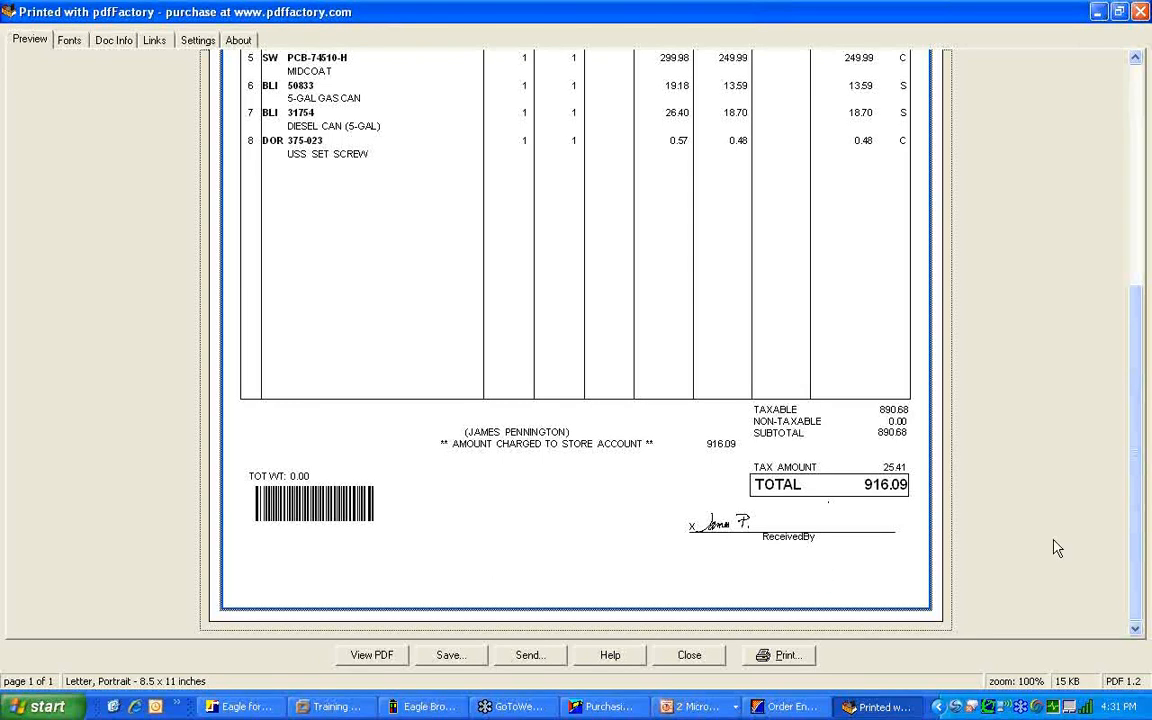
left_click_drag(1135, 573, 1150, 268)
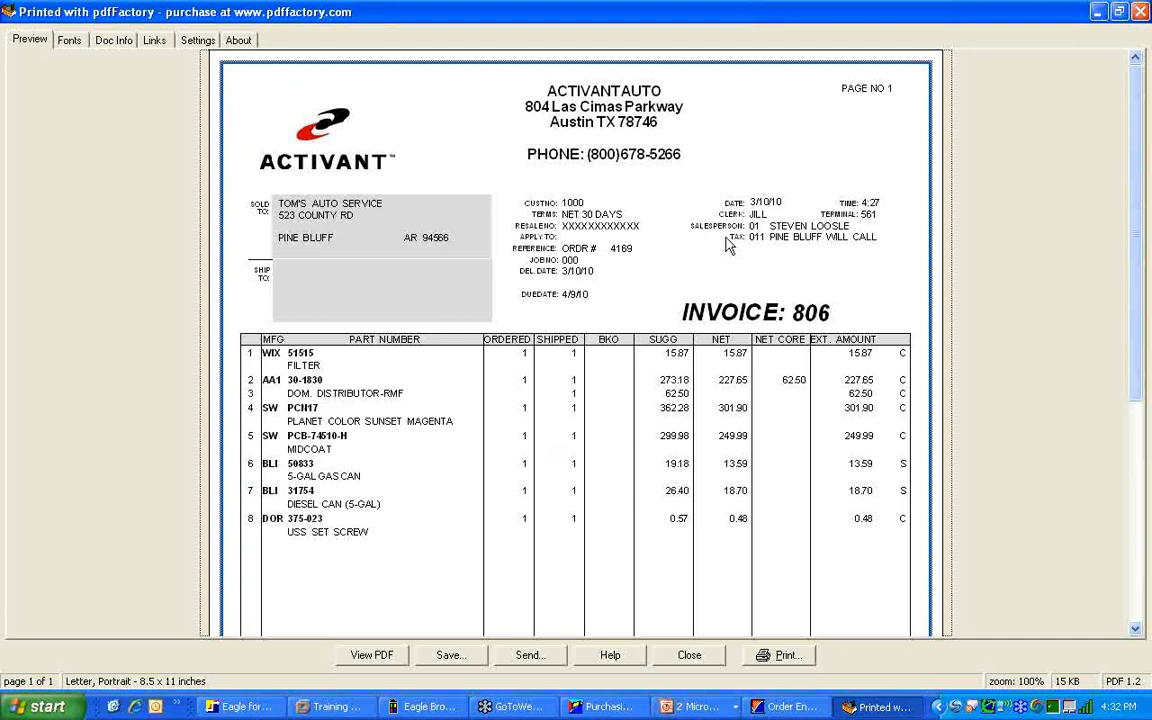
left_click_drag(1134, 275, 1130, 441)
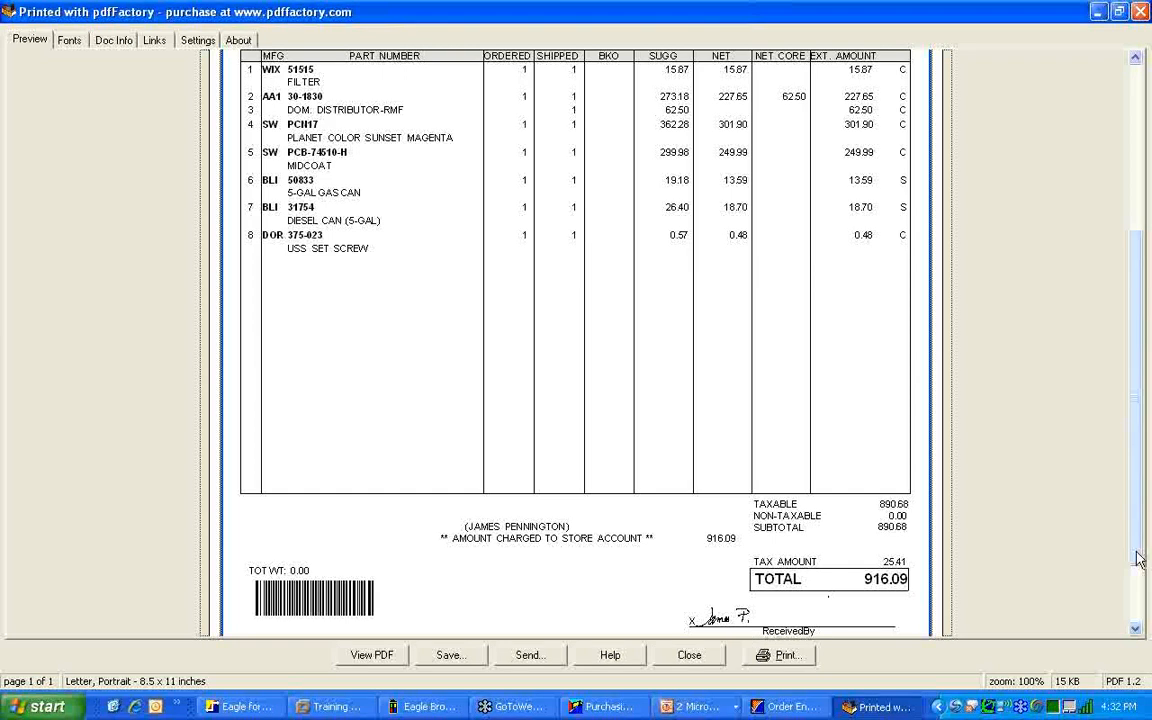
left_click_drag(1137, 552, 1137, 297)
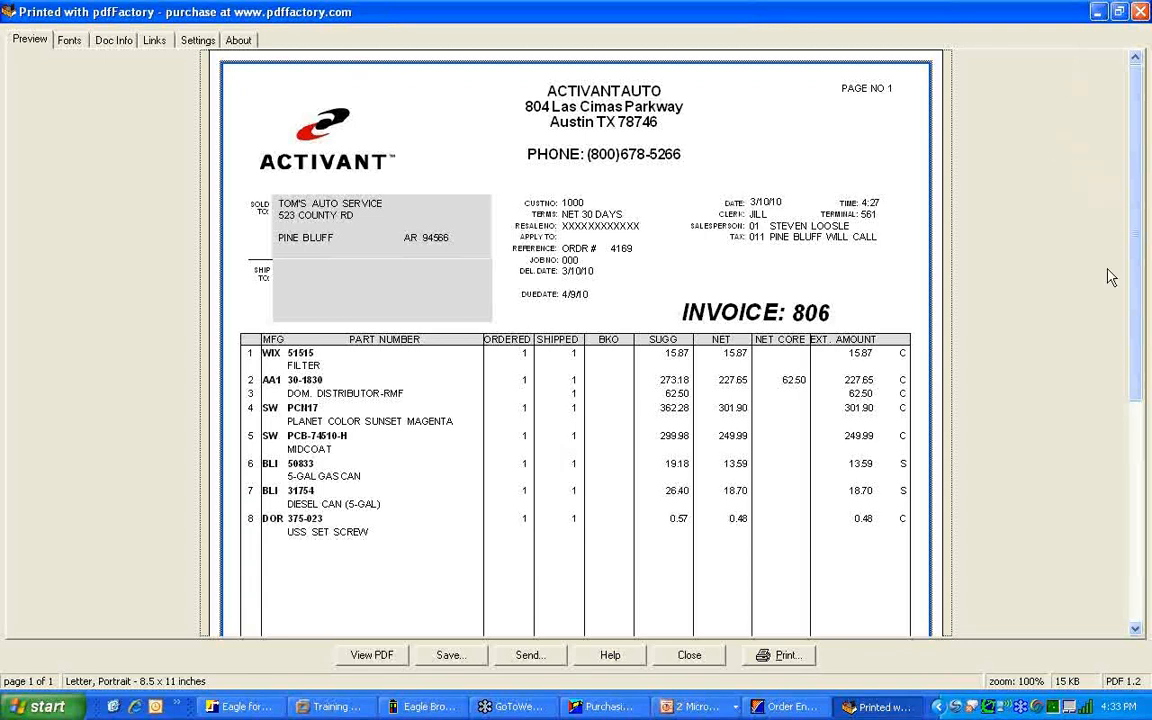
left_click_drag(1135, 290, 1131, 507)
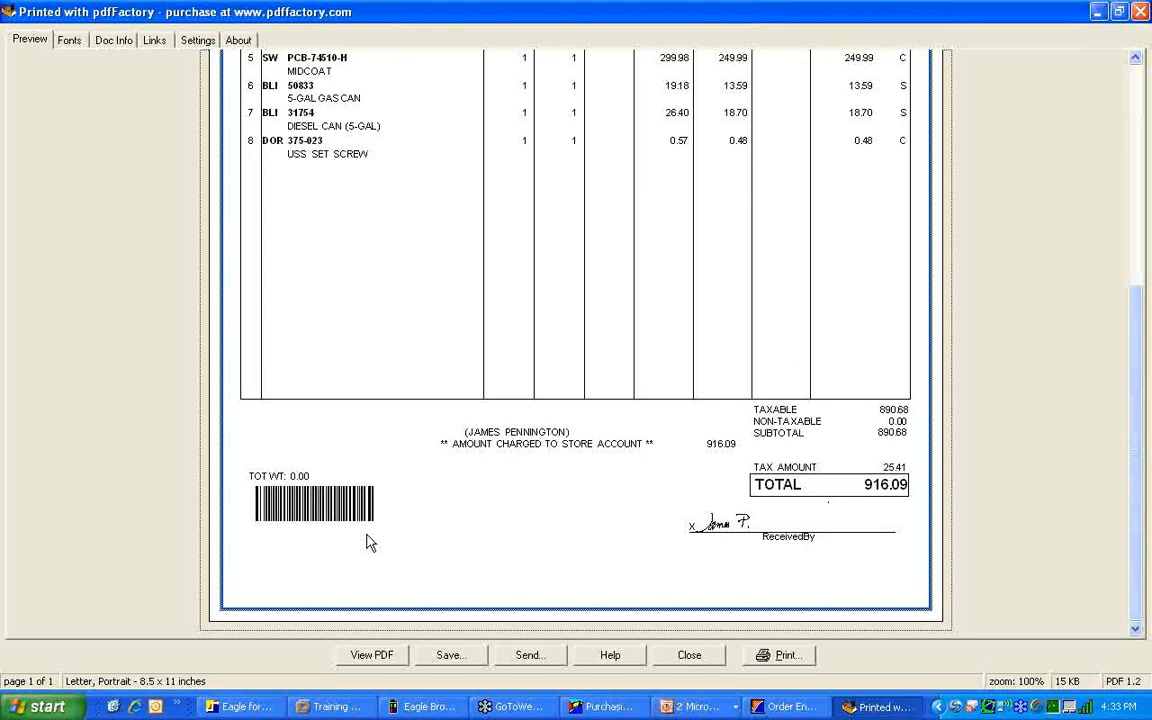
Step: Close the invoice's print preview and cancel the counterperson sign-in to leave order entry
left_click(1141, 11)
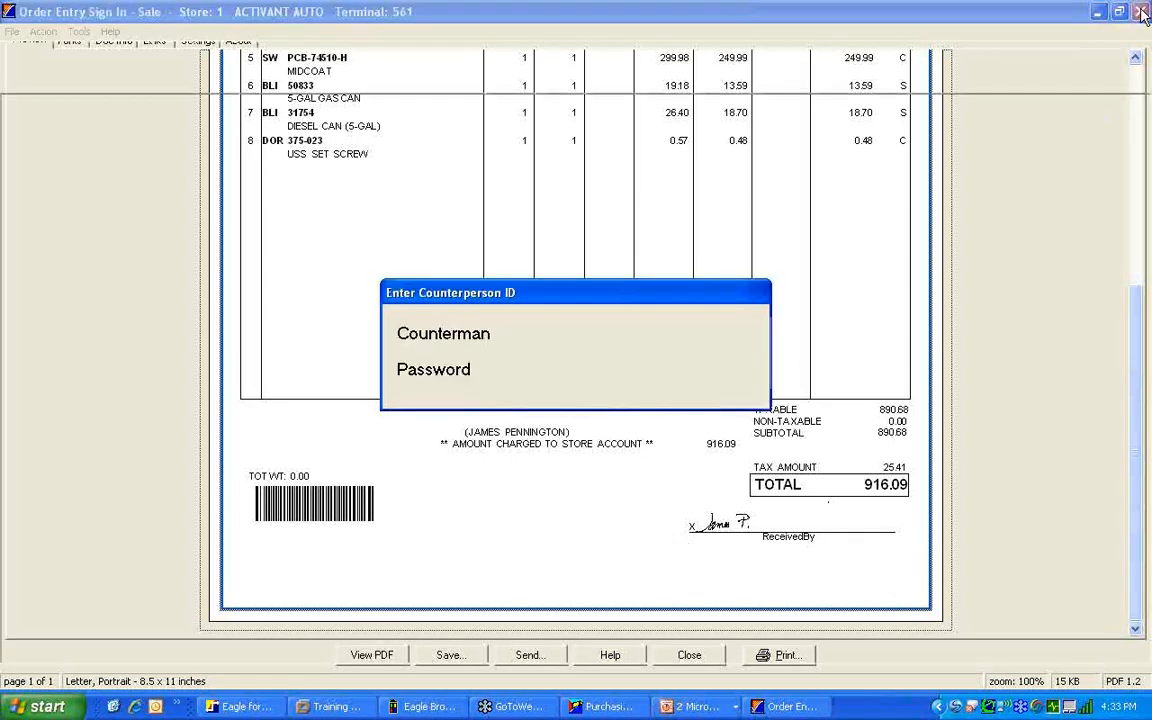
key("Escape")
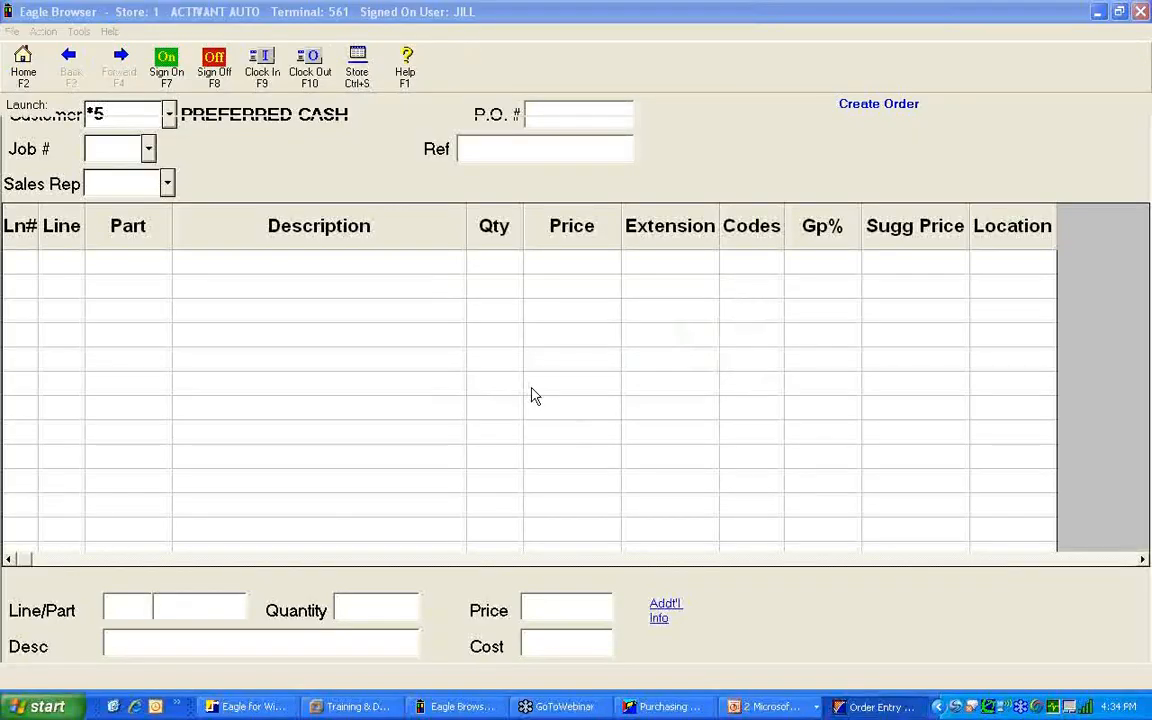